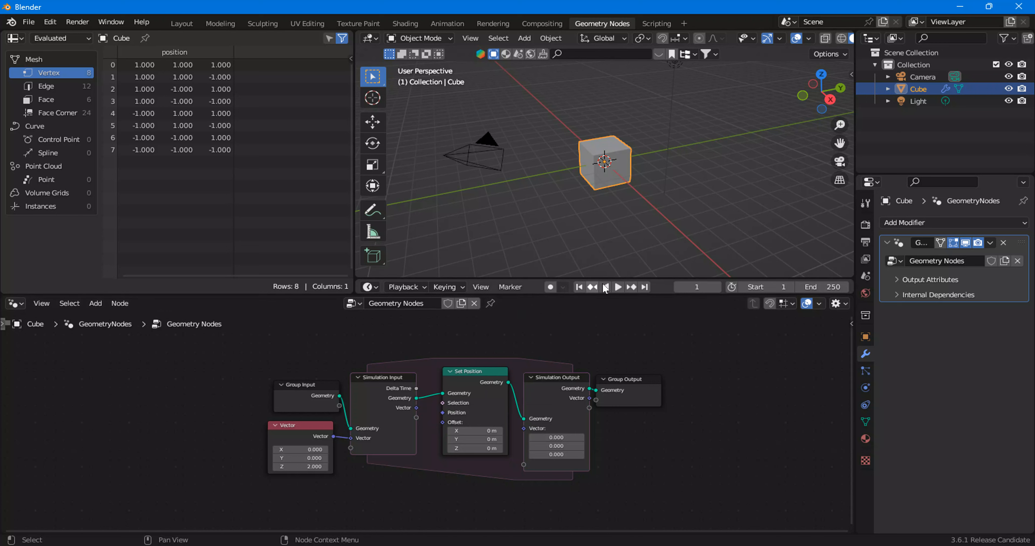
# Play the animation briefly from the first frame and pause it
pyautogui.click(618, 287)
pyautogui.click(618, 287)
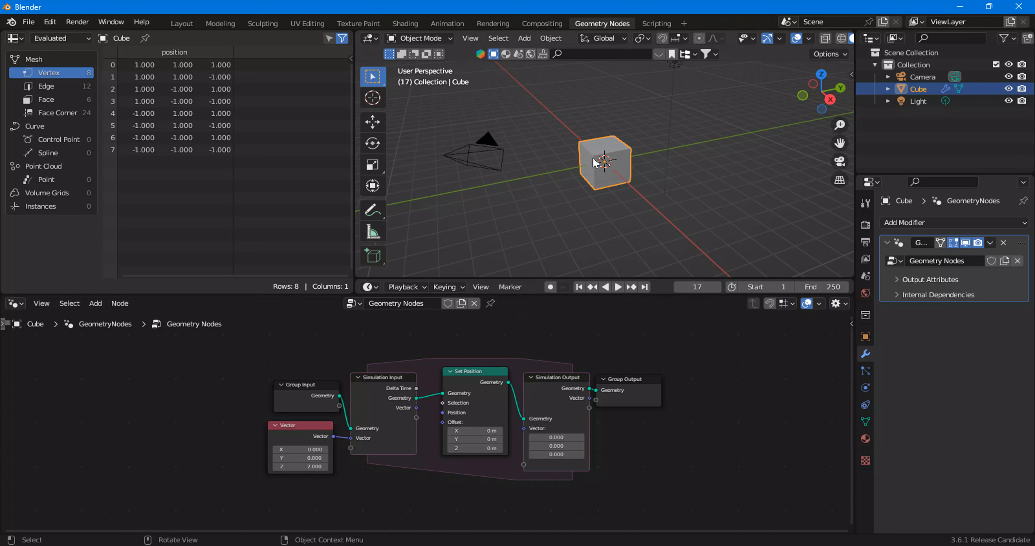
# Link the Simulation Input's Vector output to Set Position's Offset and play the animation back from the start
pyautogui.scroll(1, 382, 420)
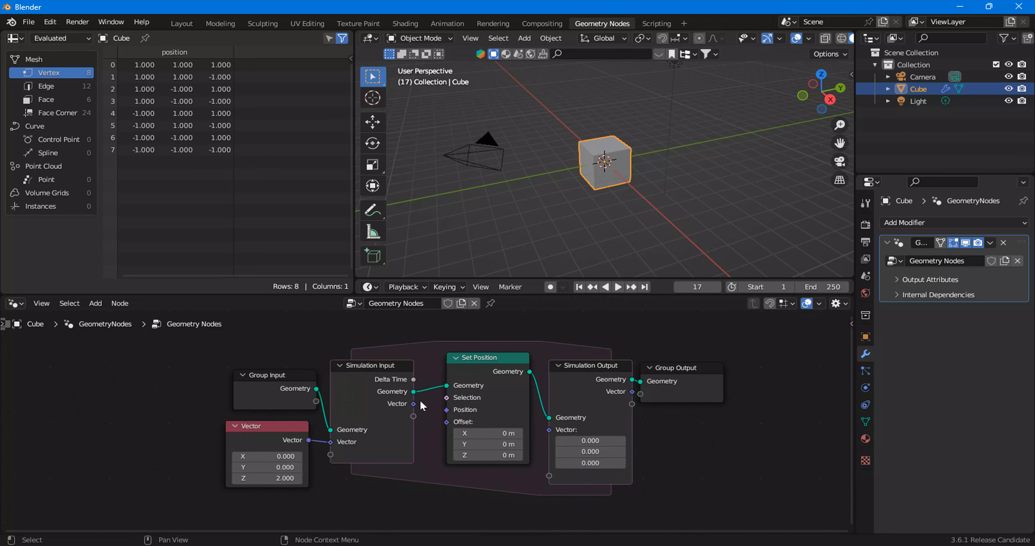
pyautogui.moveTo(413, 403); pyautogui.dragTo(446, 422)
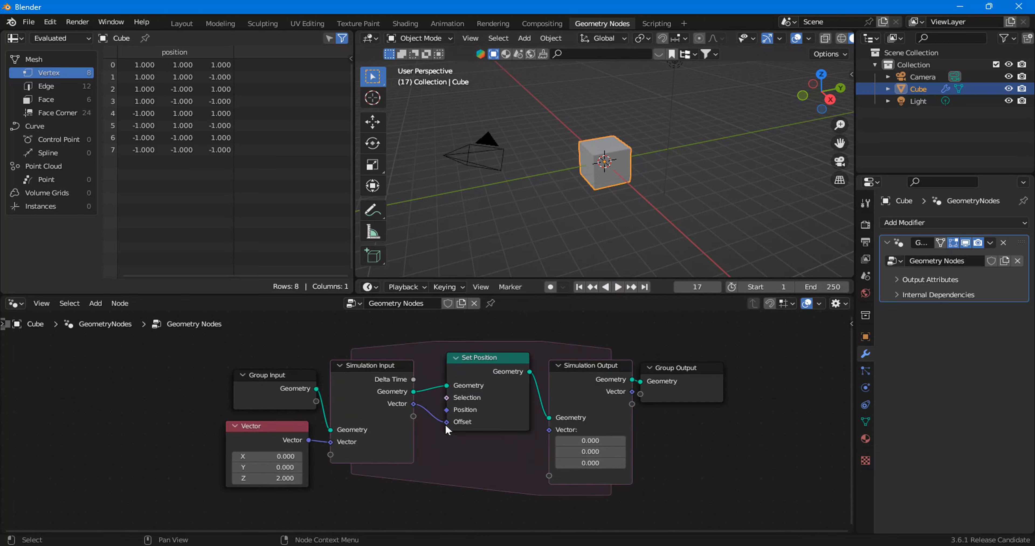
pyautogui.click(617, 286)
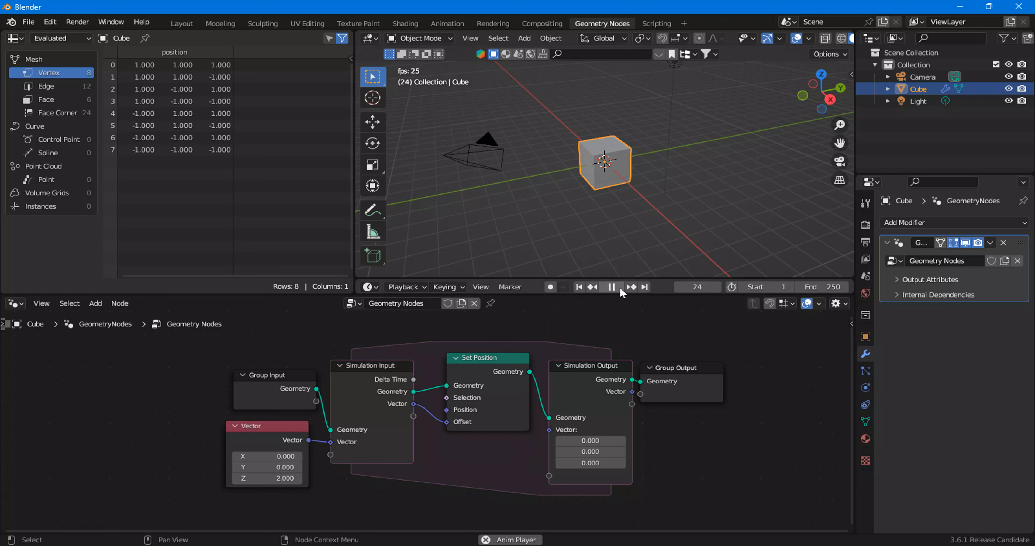
pyautogui.click(578, 286)
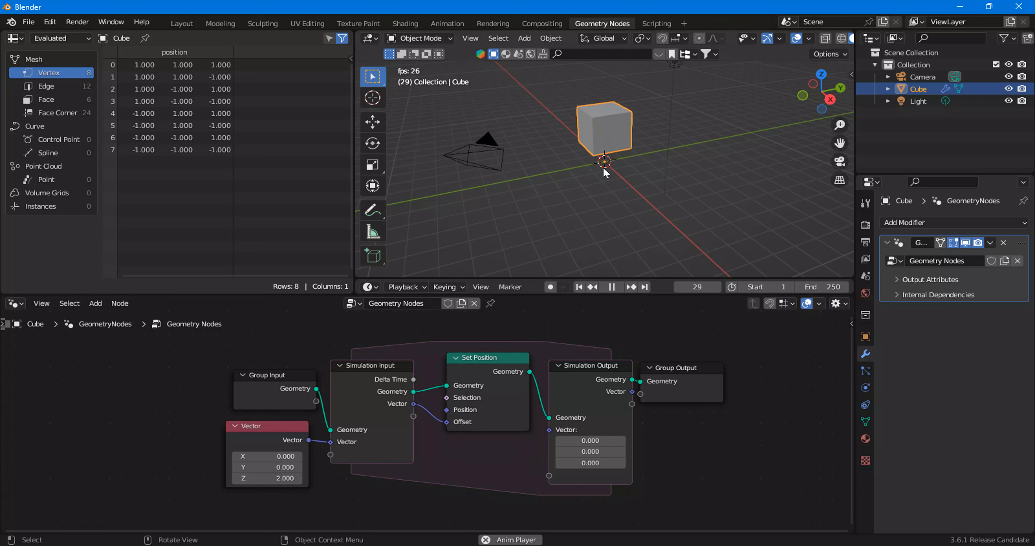
pyautogui.click(577, 287)
pyautogui.click(612, 287)
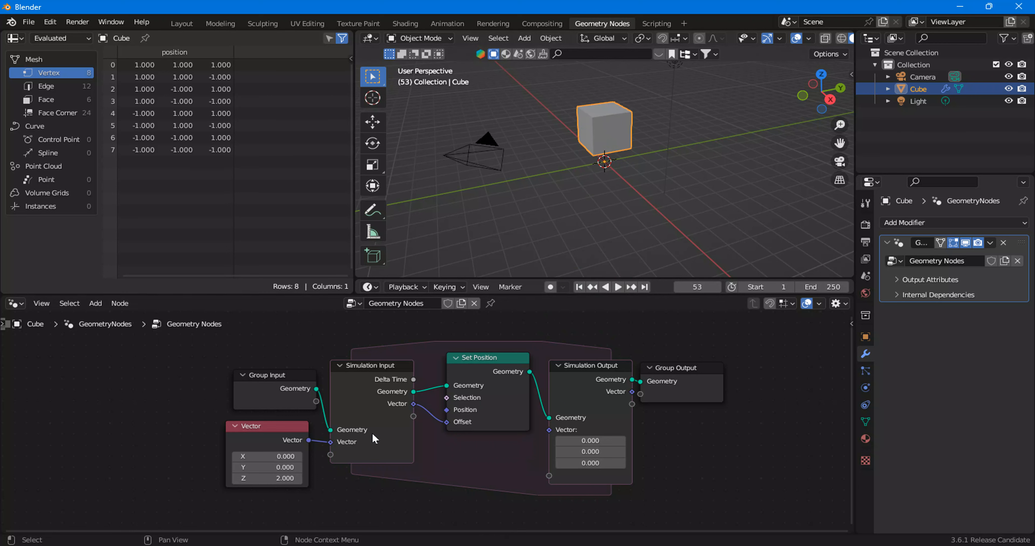
# Rewire the Vector node directly into Set Position's Offset, bypassing the Simulation Input, and move the node below the zone
pyautogui.moveTo(365, 439); pyautogui.dragTo(377, 414, button='middle')
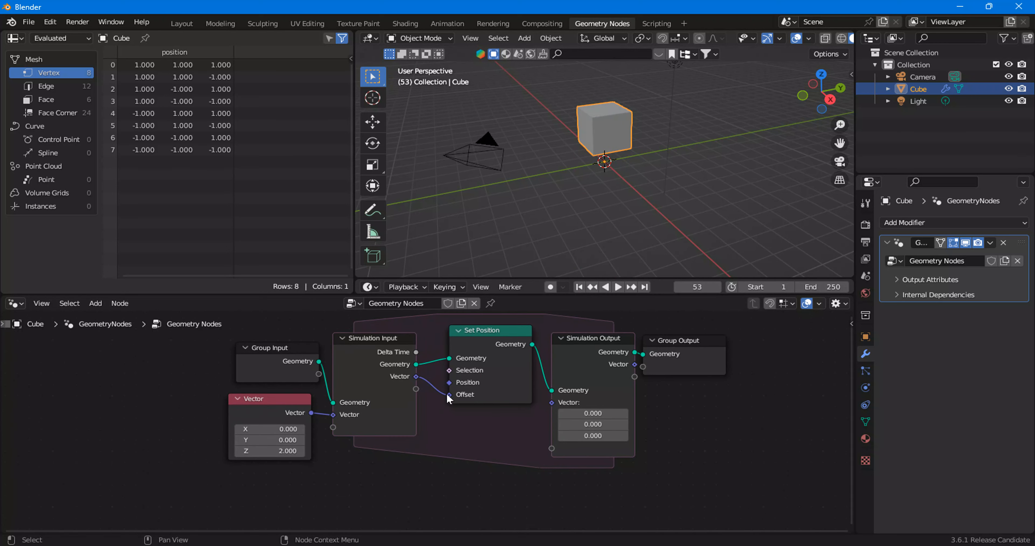
pyautogui.moveTo(449, 394); pyautogui.dragTo(402, 406)
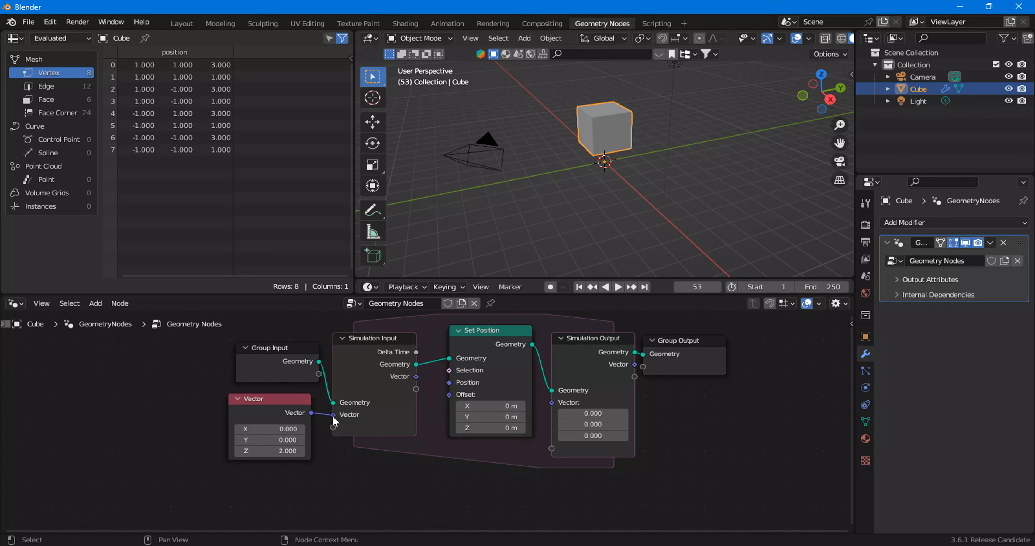
pyautogui.moveTo(333, 420); pyautogui.dragTo(445, 398)
pyautogui.scroll(-1, 314, 422)
pyautogui.click(297, 406)
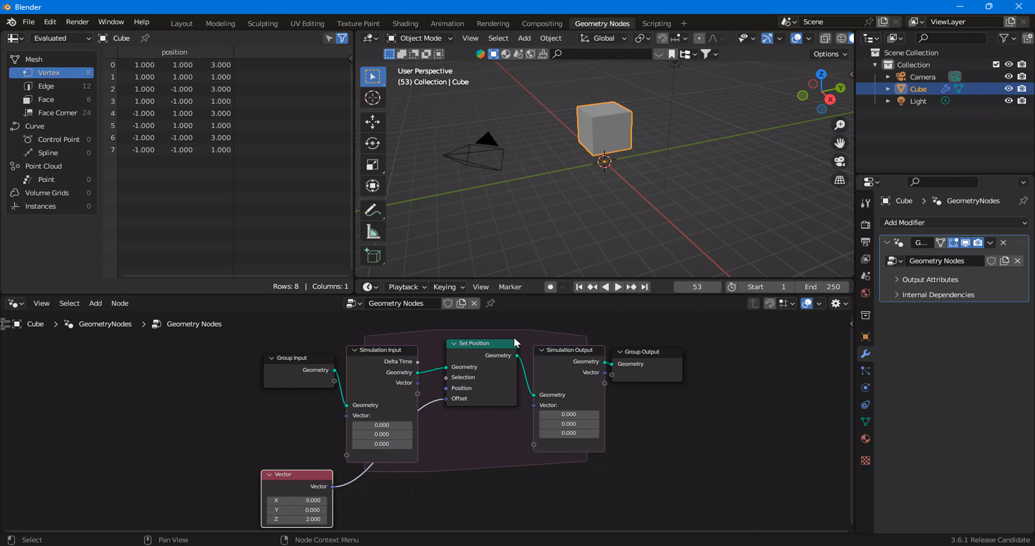
# Play the simulation with the direct offset link several times, rewinding to the first frame after each run
pyautogui.scroll(-5, 620, 270)
pyautogui.click(618, 287)
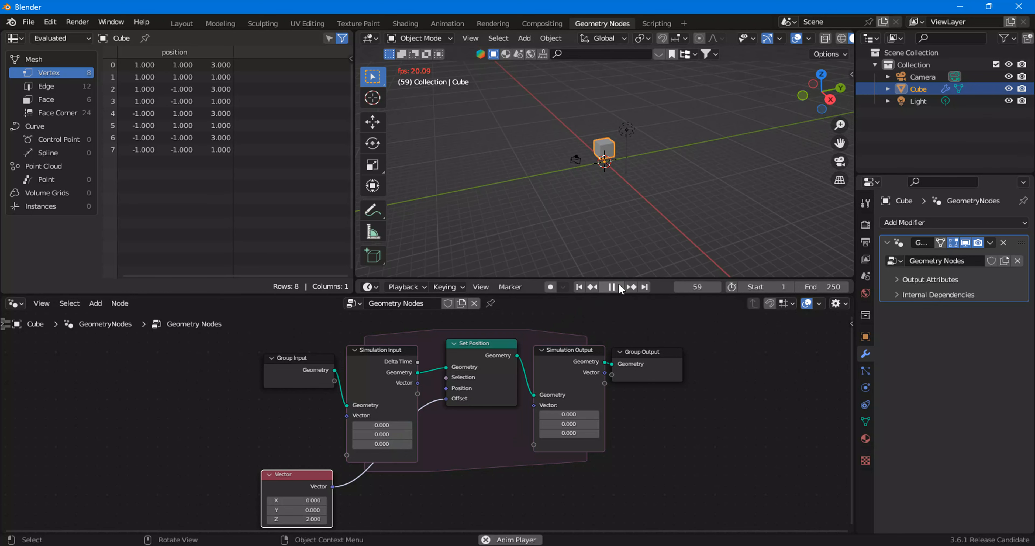
pyautogui.click(579, 287)
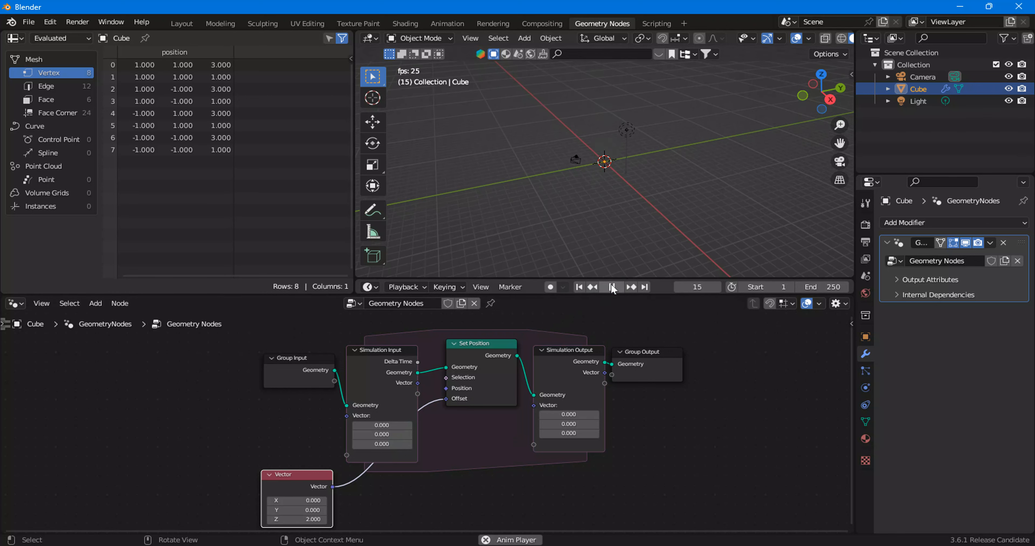
pyautogui.click(612, 286)
pyautogui.click(579, 286)
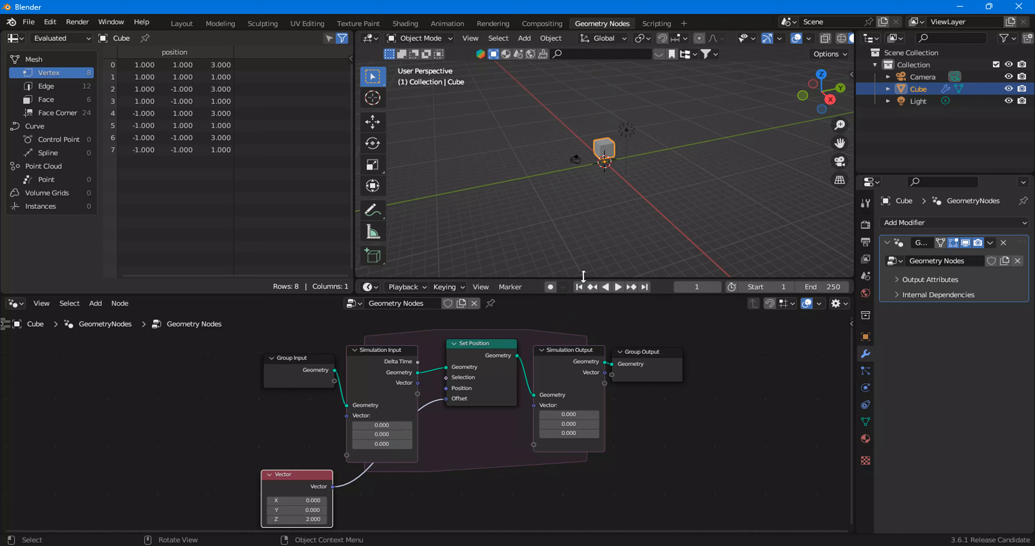
pyautogui.click(618, 286)
pyautogui.click(618, 286)
pyautogui.click(579, 287)
# Move the Vector node back up beside the Simulation Input and try routing it through the zone's Vector sockets to Offset
pyautogui.moveTo(303, 474); pyautogui.dragTo(302, 403)
pyautogui.click(303, 403)
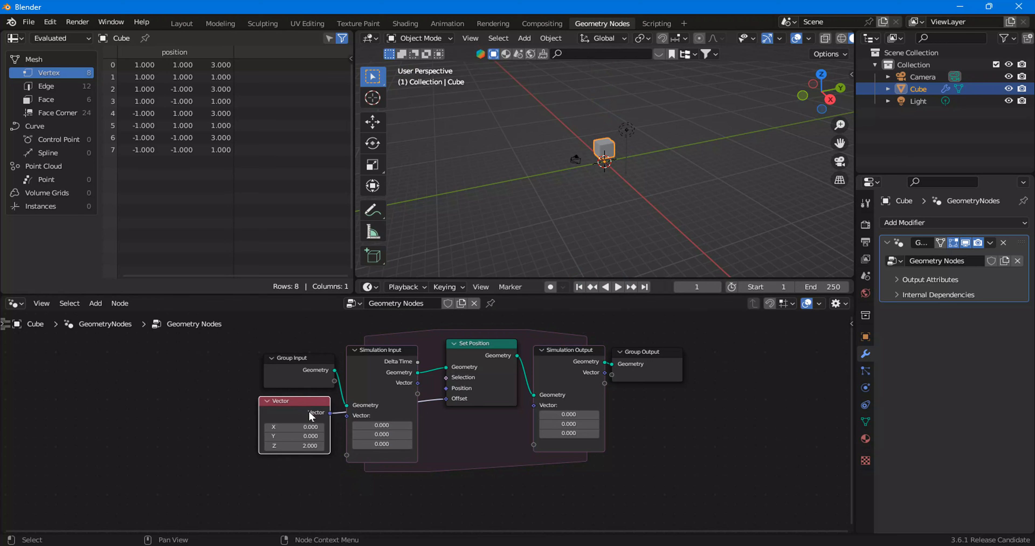
pyautogui.scroll(1, 310, 417)
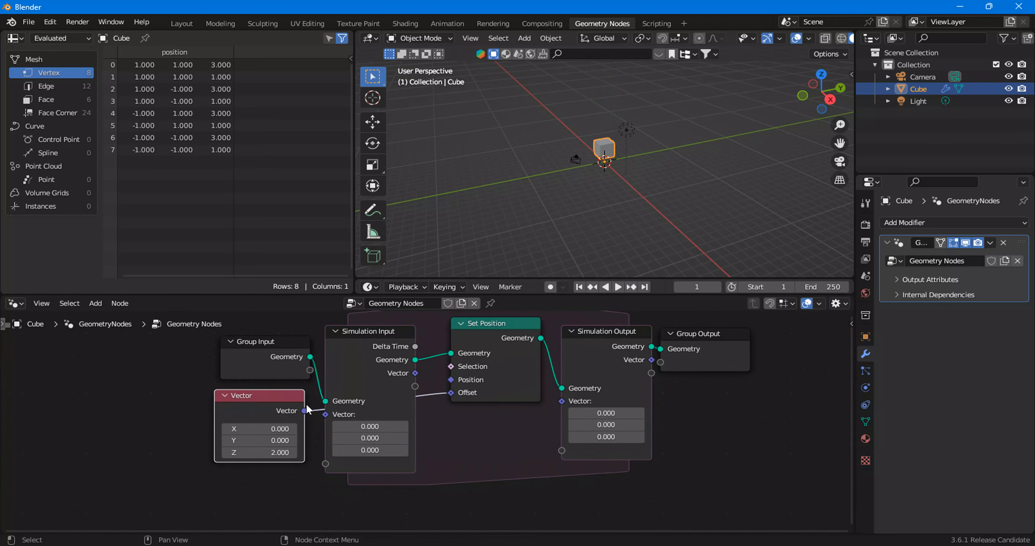
pyautogui.moveTo(304, 411); pyautogui.dragTo(326, 415)
pyautogui.moveTo(415, 373); pyautogui.dragTo(456, 391)
pyautogui.moveTo(325, 415); pyautogui.dragTo(450, 394)
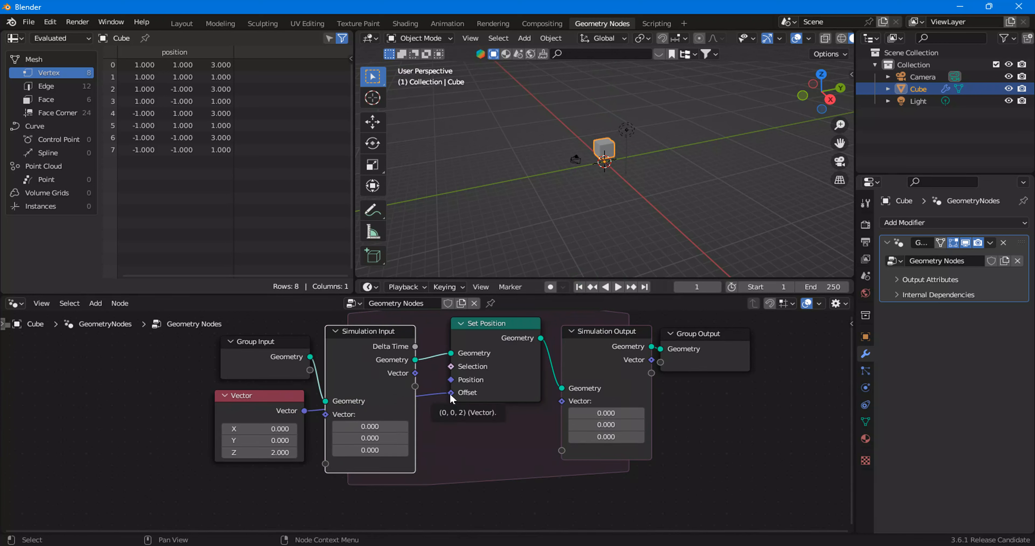
pyautogui.scroll(-2, 450, 398)
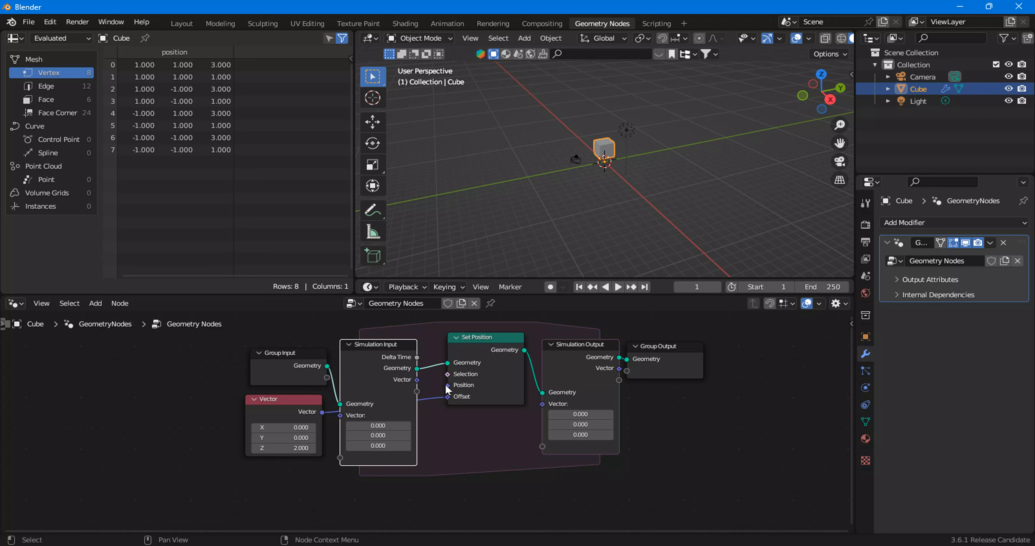
# Delete the Vector node and remove the Vector item from the simulation zone
pyautogui.click(469, 357)
pyautogui.scroll(-2, 462, 383)
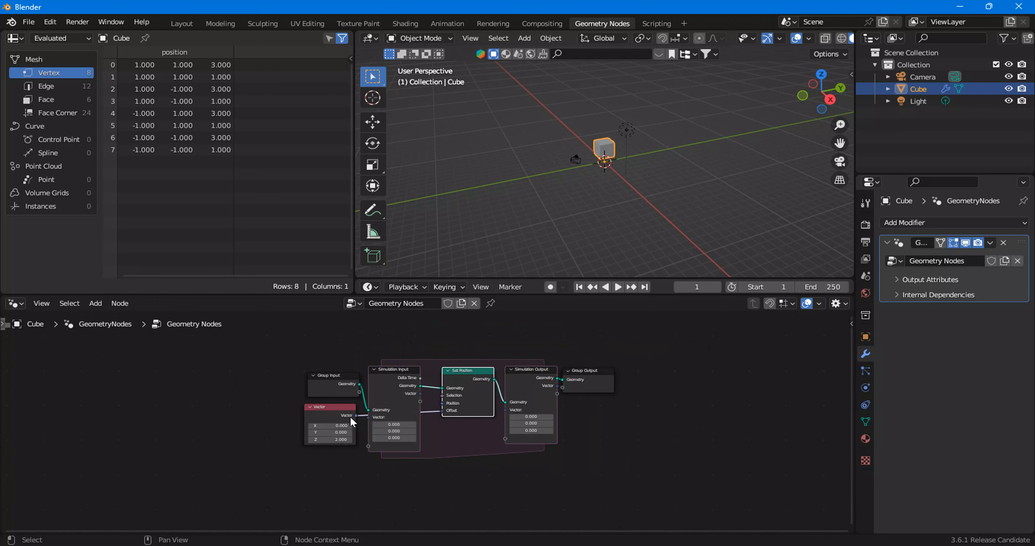
pyautogui.click(335, 420)
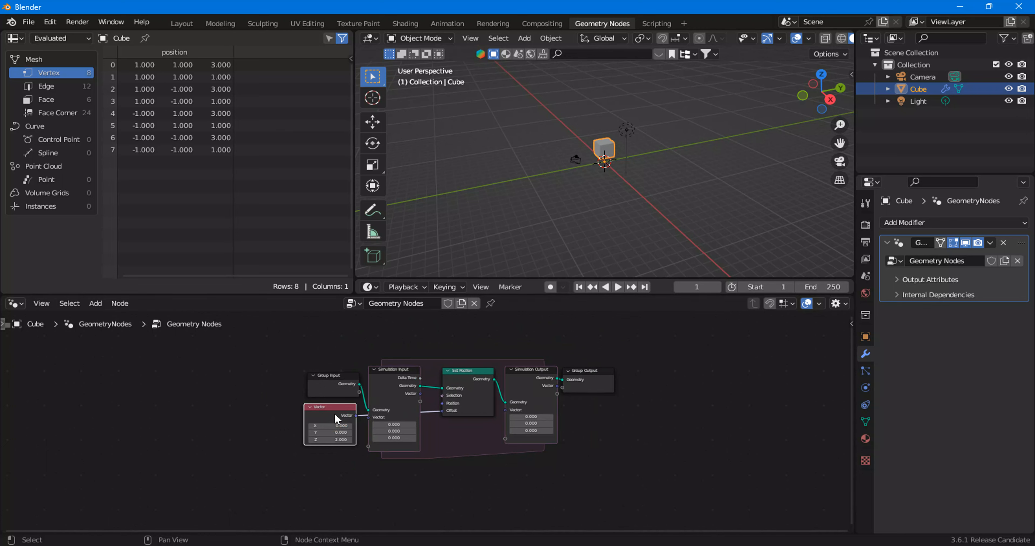
pyautogui.press('x')
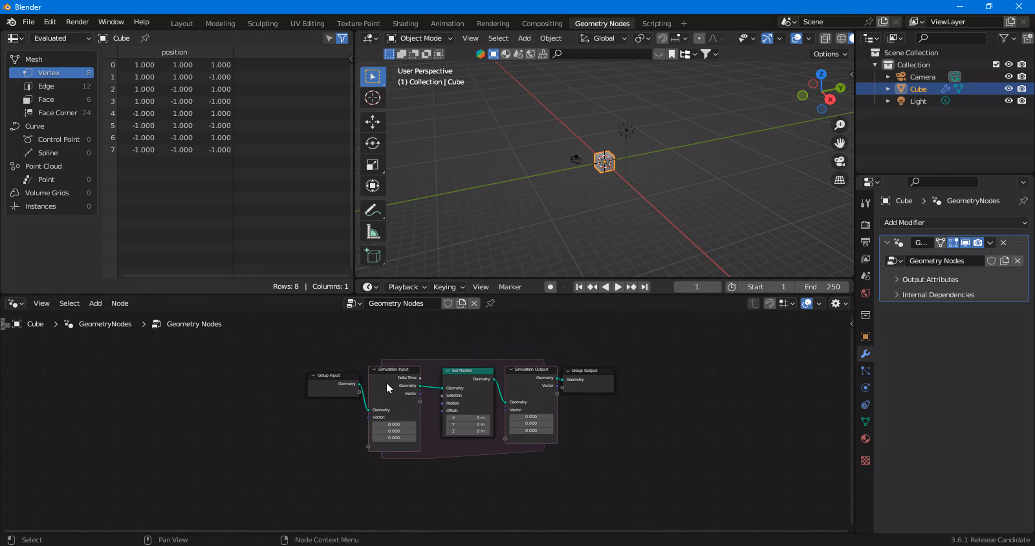
pyautogui.hotkey('ctrl', 'z')
pyautogui.scroll(2, 447, 441)
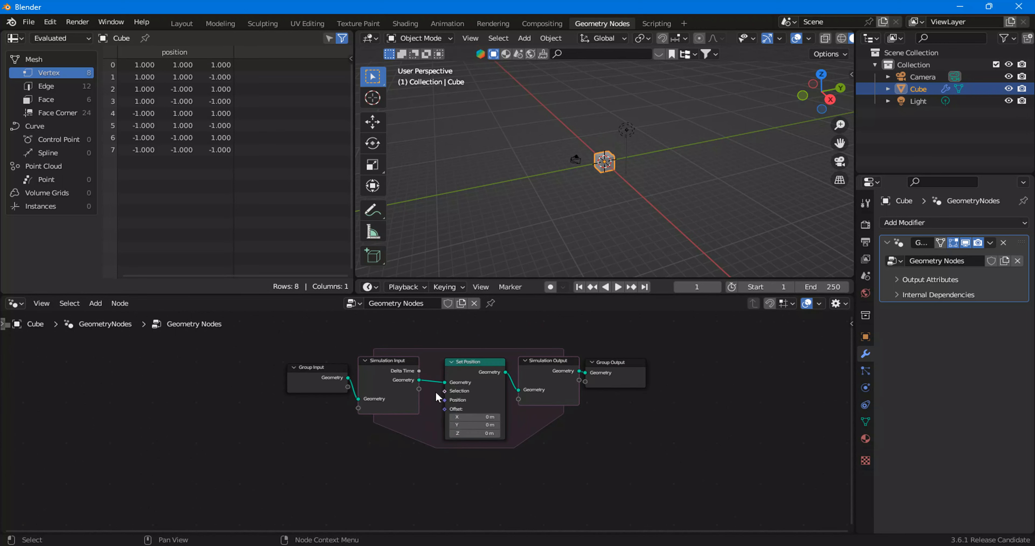
pyautogui.moveTo(393, 344); pyautogui.dragTo(513, 424)
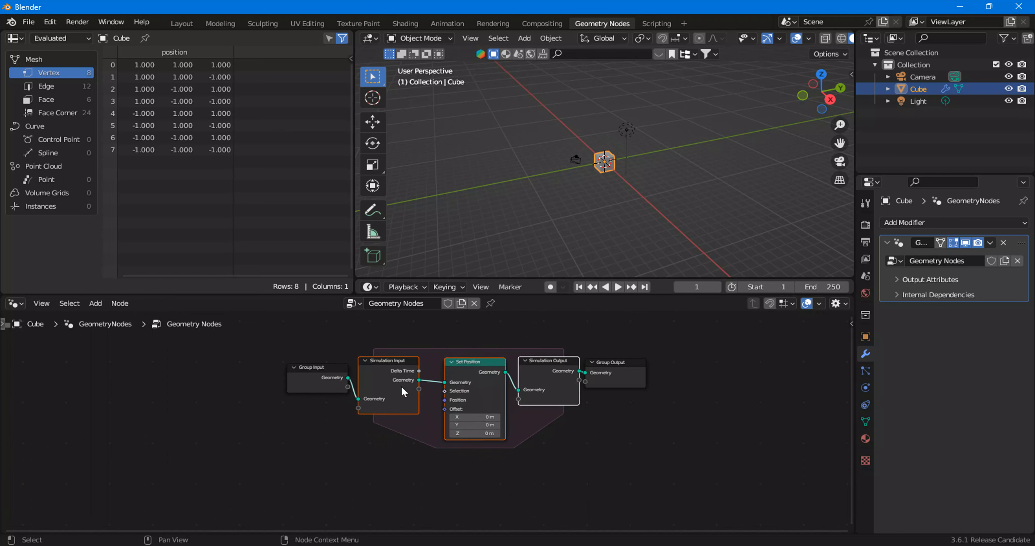
pyautogui.click(402, 385)
pyautogui.click(550, 385)
pyautogui.click(411, 385)
pyautogui.click(535, 377)
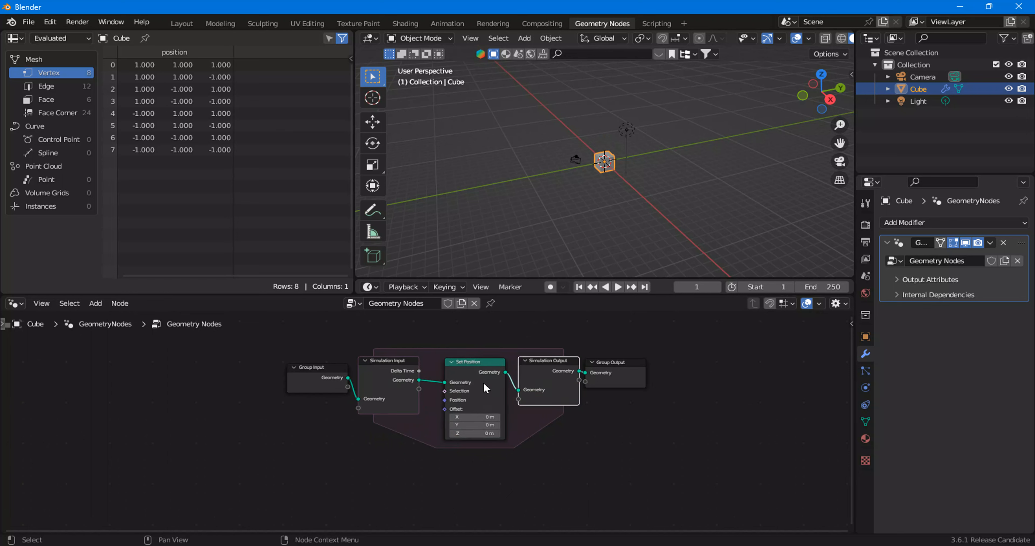
pyautogui.click(411, 379)
pyautogui.scroll(-1, 412, 378)
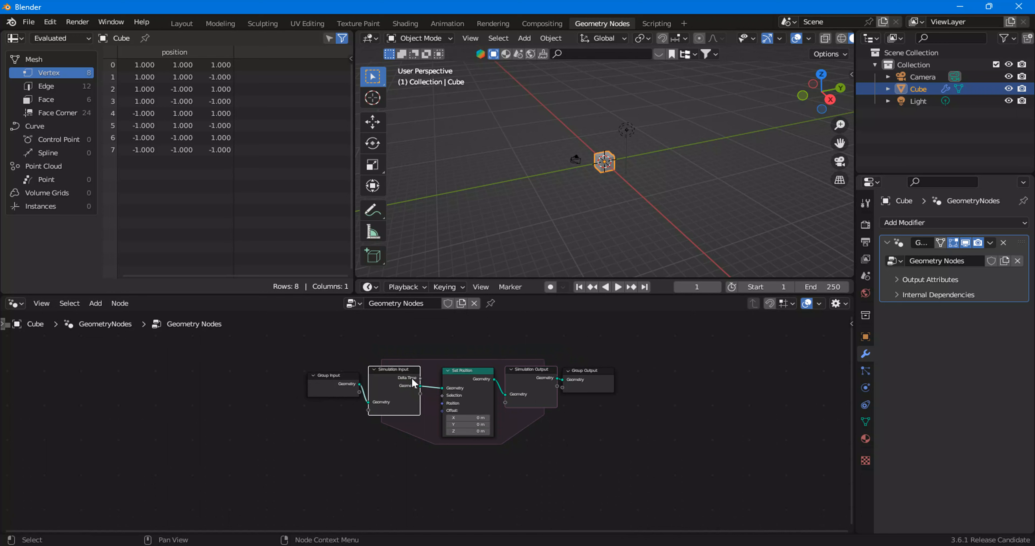
# Duplicate the Set Position node and place the copy below the simulation zone
pyautogui.click(462, 376)
pyautogui.scroll(-2, 462, 377)
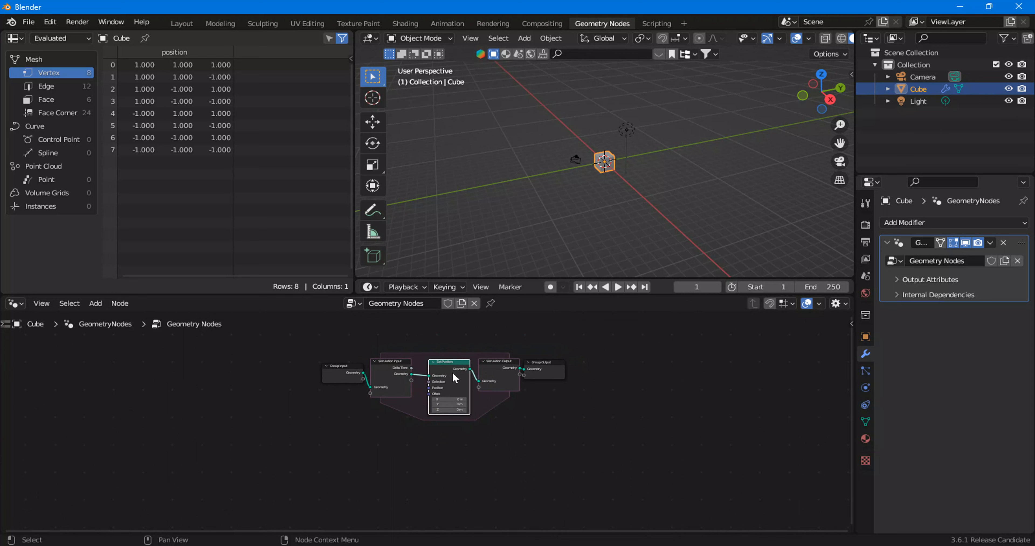
pyautogui.hotkey('shift', 'd')
pyautogui.click(415, 450)
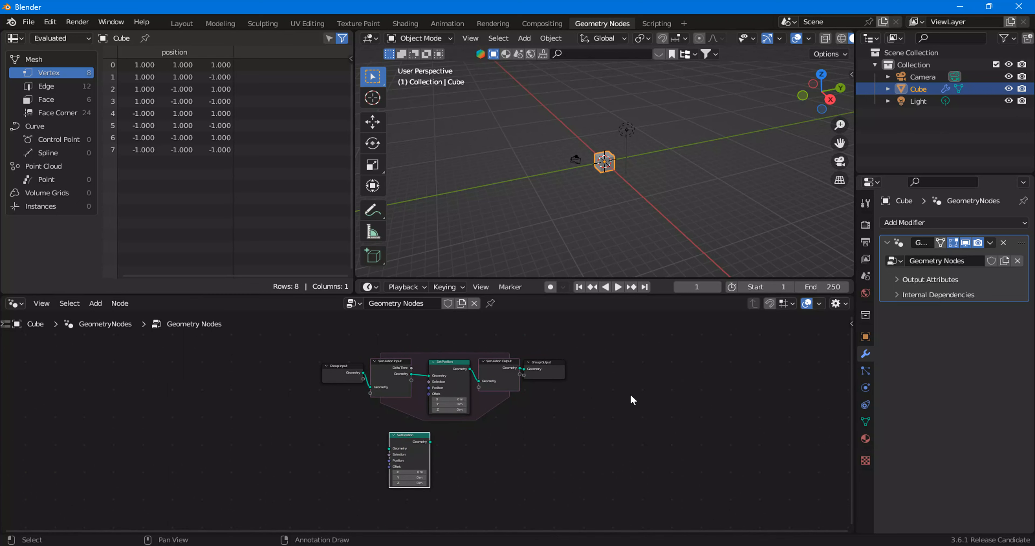
# Set the timeline's end frame to 5
pyautogui.click(828, 288)
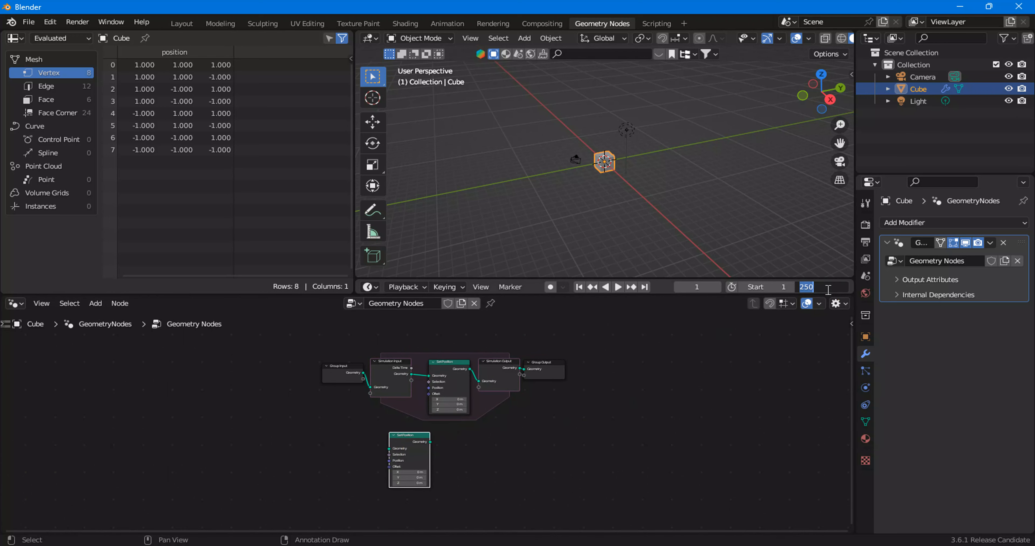
pyautogui.write('5')
pyautogui.press('Return')
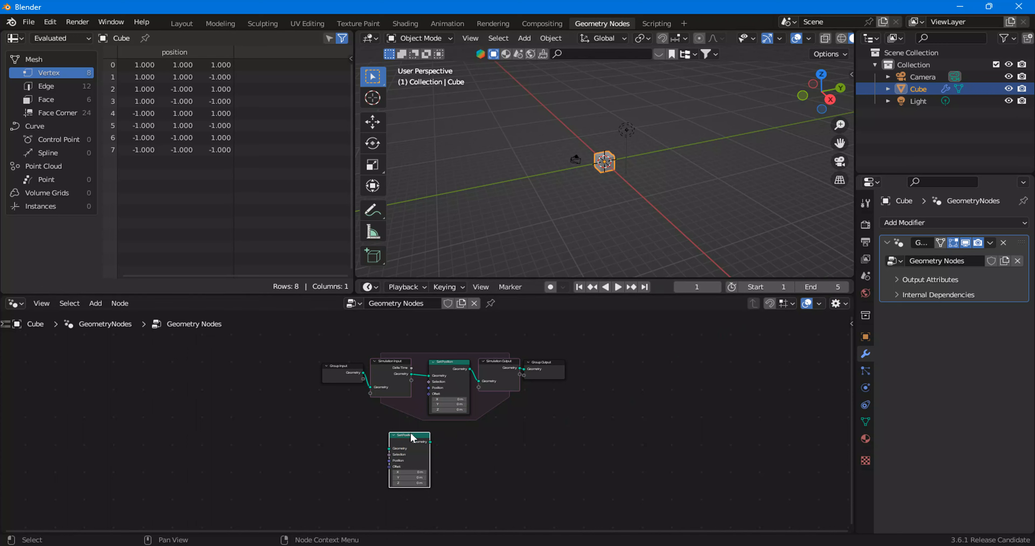
# Duplicate the lower Set Position node four more times, placing the copies side by side in a row
pyautogui.hotkey('shift', 'd')
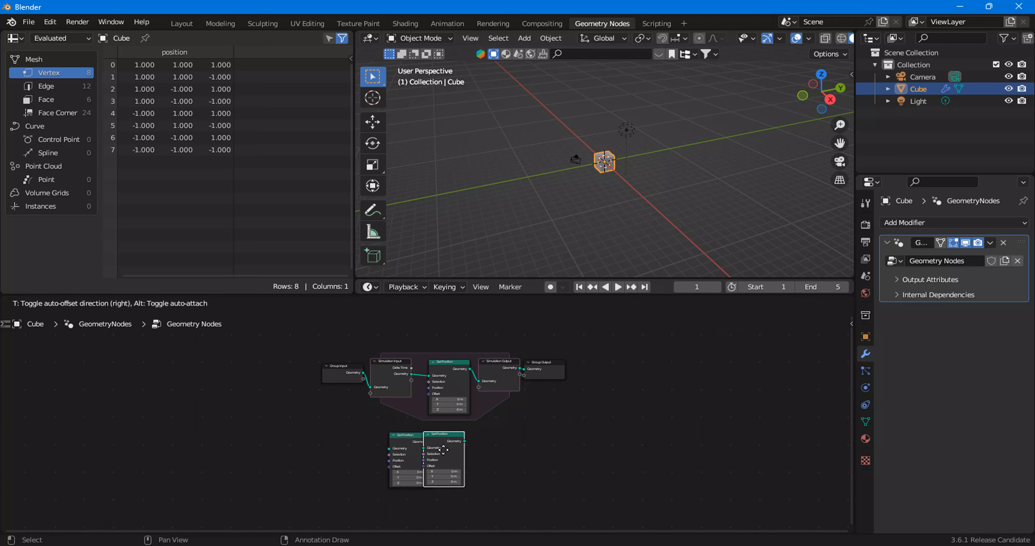
pyautogui.click(459, 449)
pyautogui.hotkey('shift', 'd')
pyautogui.click(514, 449)
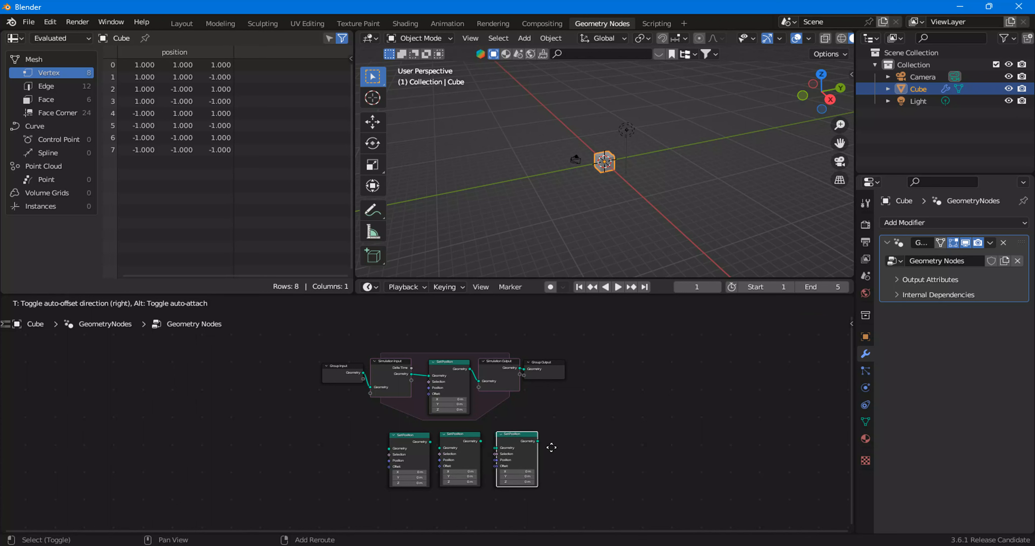
pyautogui.hotkey('shift', 'd')
pyautogui.click(577, 449)
pyautogui.hotkey('shift', 'd')
pyautogui.click(634, 448)
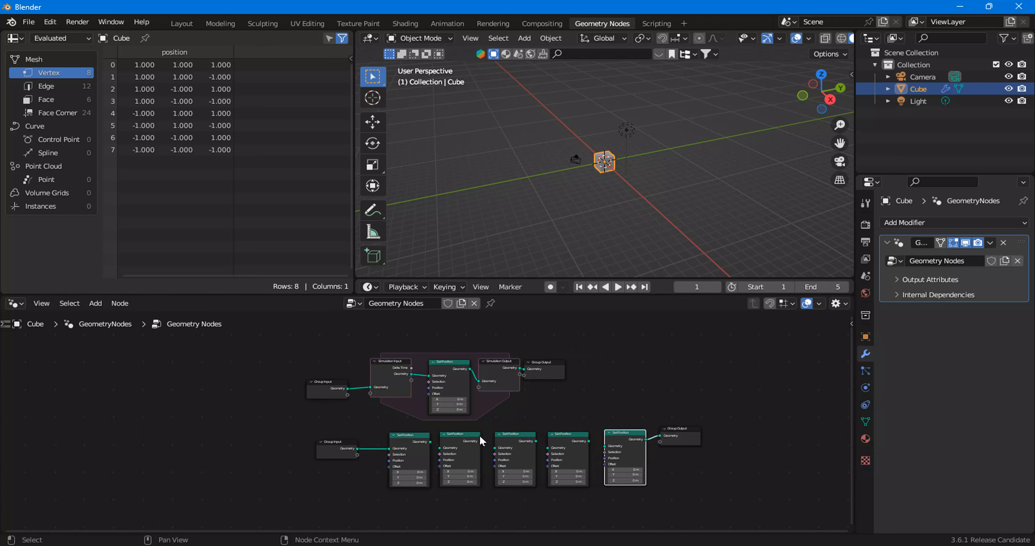
pyautogui.click(335, 394)
pyautogui.click(339, 448)
pyautogui.click(539, 376)
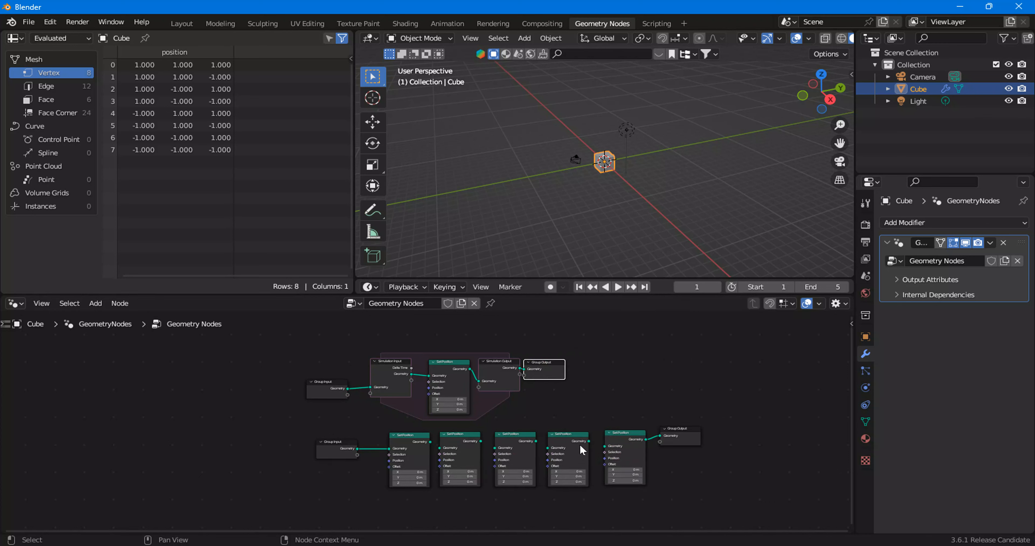
# Chain the five lower Set Position nodes by linking each Geometry output to the next node's Geometry input
pyautogui.scroll(2, 450, 486)
pyautogui.moveTo(421, 417); pyautogui.dragTo(435, 426)
pyautogui.moveTo(495, 415); pyautogui.dragTo(517, 426)
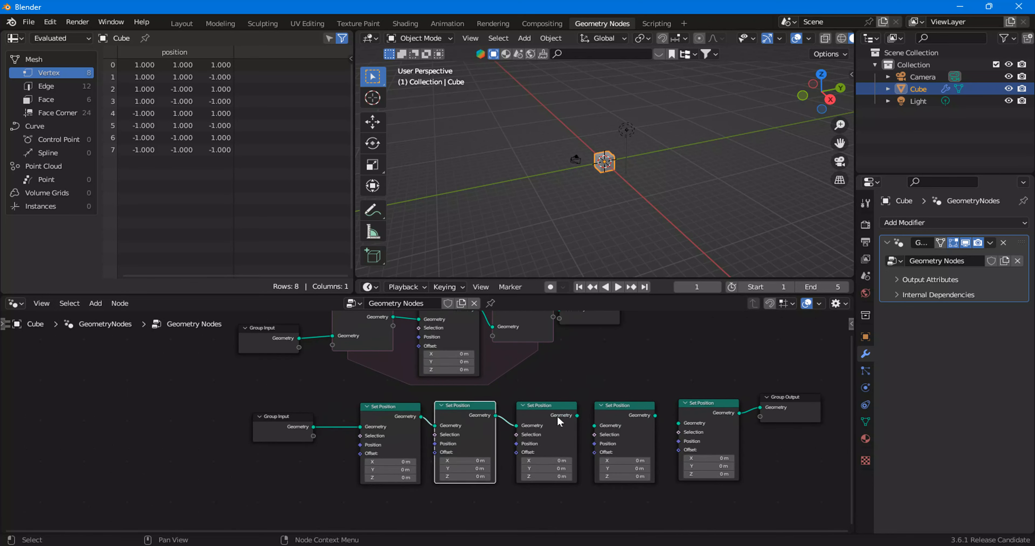
pyautogui.moveTo(577, 415); pyautogui.dragTo(595, 426)
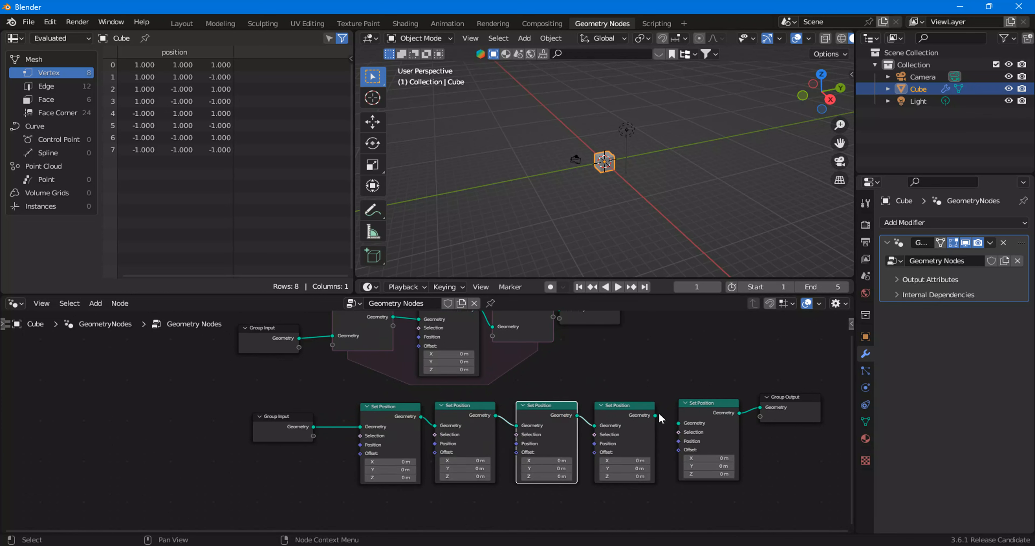
pyautogui.moveTo(655, 415); pyautogui.dragTo(679, 423)
pyautogui.scroll(-1, 442, 361)
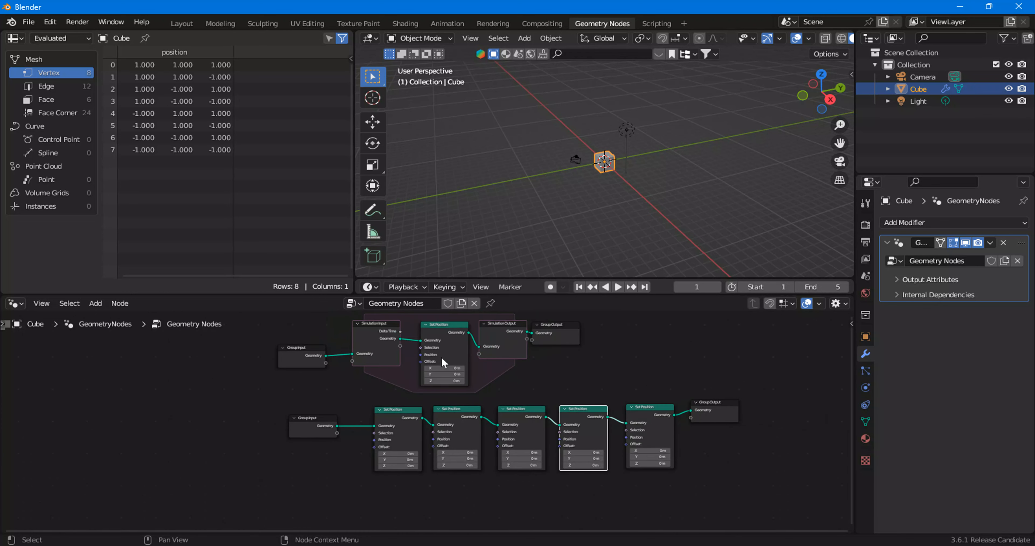
pyautogui.click(462, 416)
pyautogui.click(510, 416)
pyautogui.click(596, 418)
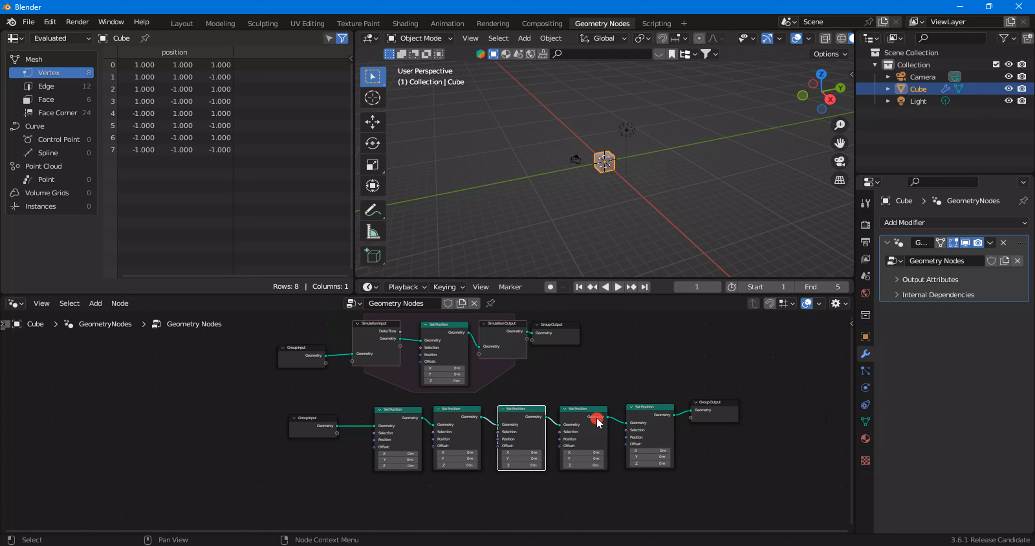
# Move the lower Set Position chain with its Group Input and Group Output nodes farther below the simulation zone
pyautogui.click(642, 421)
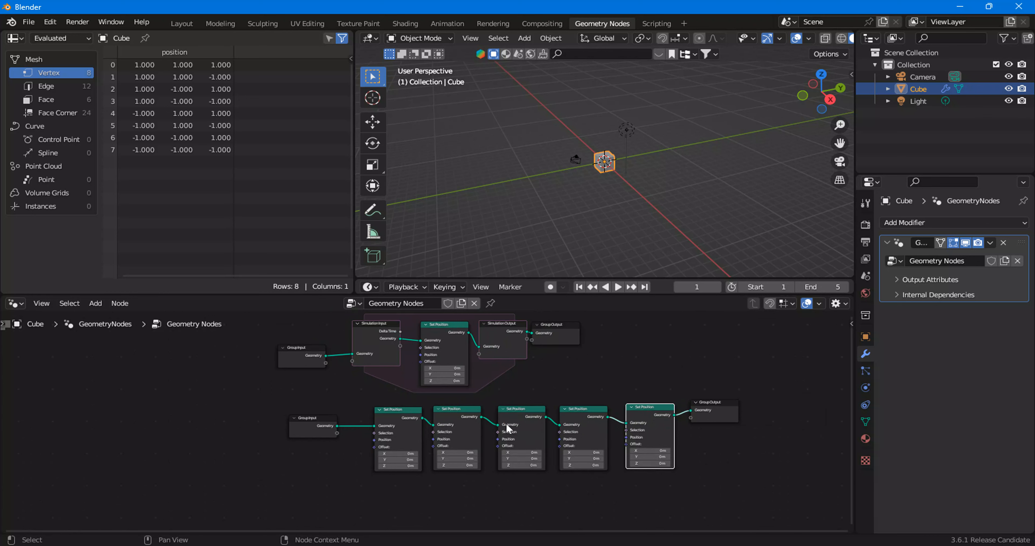
pyautogui.scroll(-3, 459, 417)
pyautogui.moveTo(738, 452); pyautogui.dragTo(339, 421)
pyautogui.press('g')
pyautogui.click(332, 471)
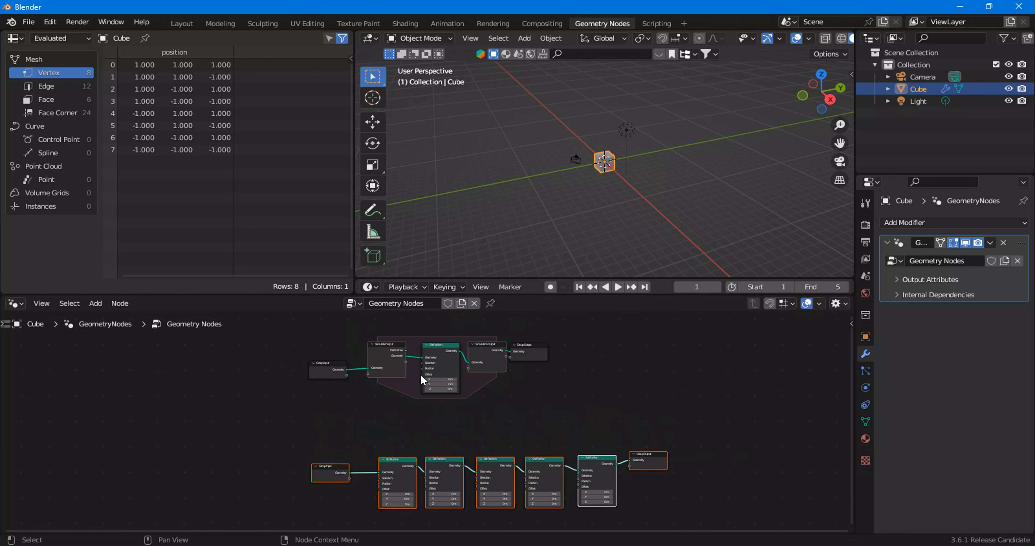
pyautogui.click(382, 411)
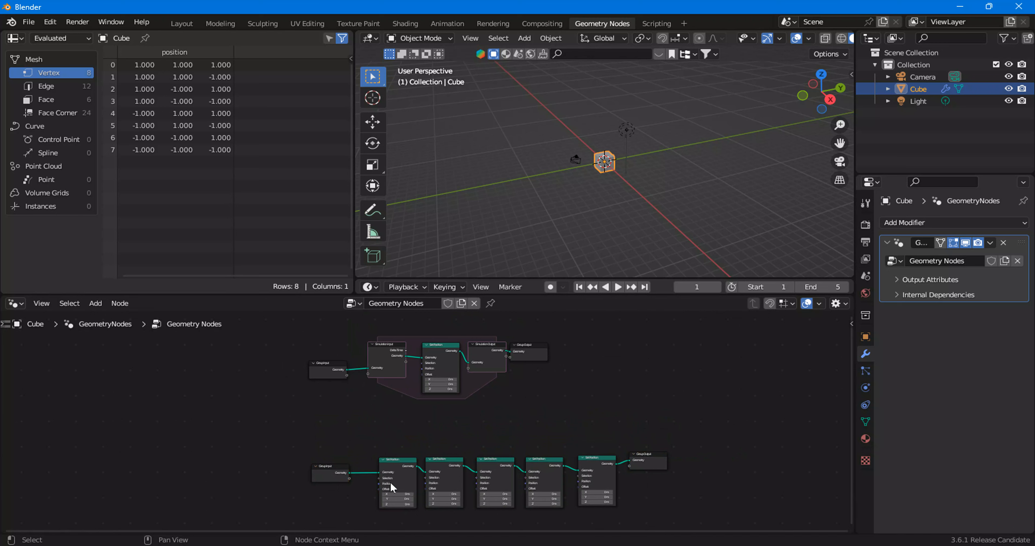
# Add a constant Vector input node below the upper Group Input node
pyautogui.hotkey('shift', 'a')
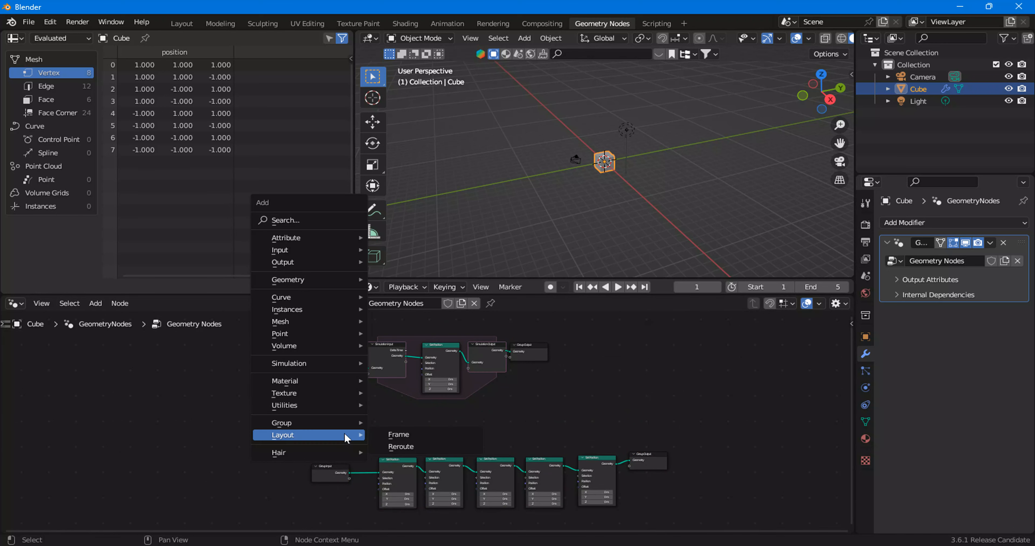
pyautogui.moveTo(318, 251)
pyautogui.moveTo(409, 249)
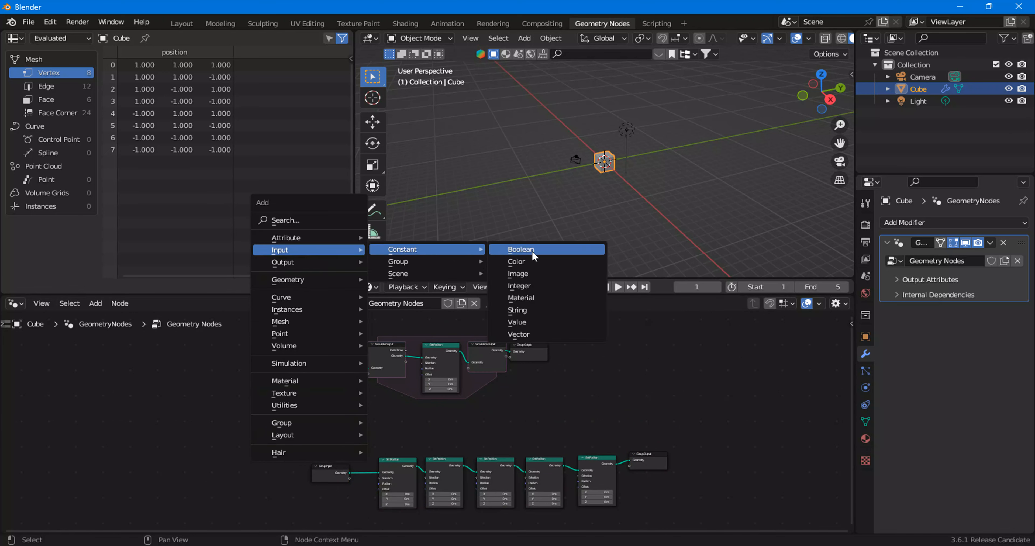
pyautogui.click(529, 333)
pyautogui.click(320, 387)
# Link the Vector node into the Simulation Input and connect its passed-through Vector output to the Set Position node's Offset
pyautogui.scroll(2, 321, 387)
pyautogui.moveTo(329, 378); pyautogui.dragTo(347, 356)
pyautogui.scroll(2, 391, 340)
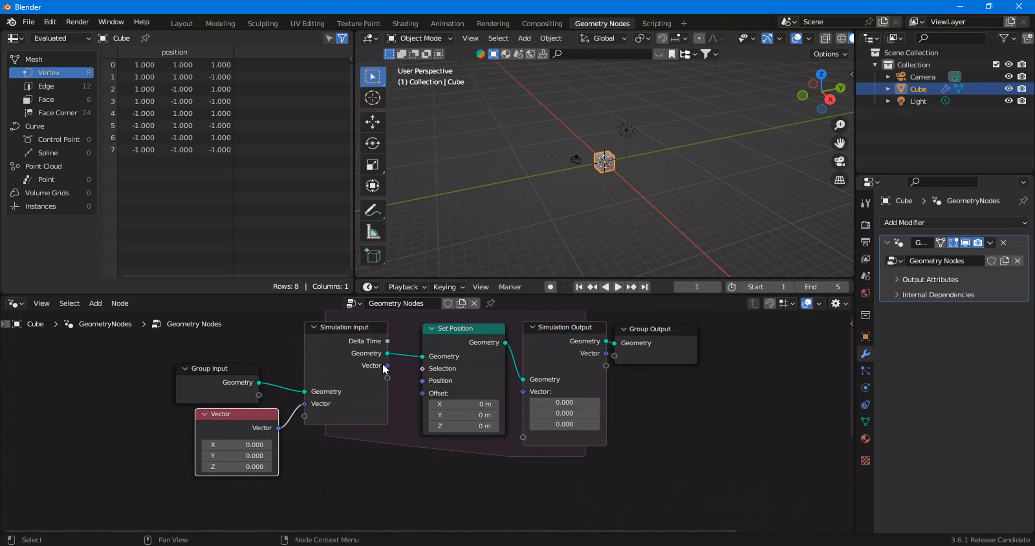
pyautogui.moveTo(387, 366); pyautogui.dragTo(423, 393)
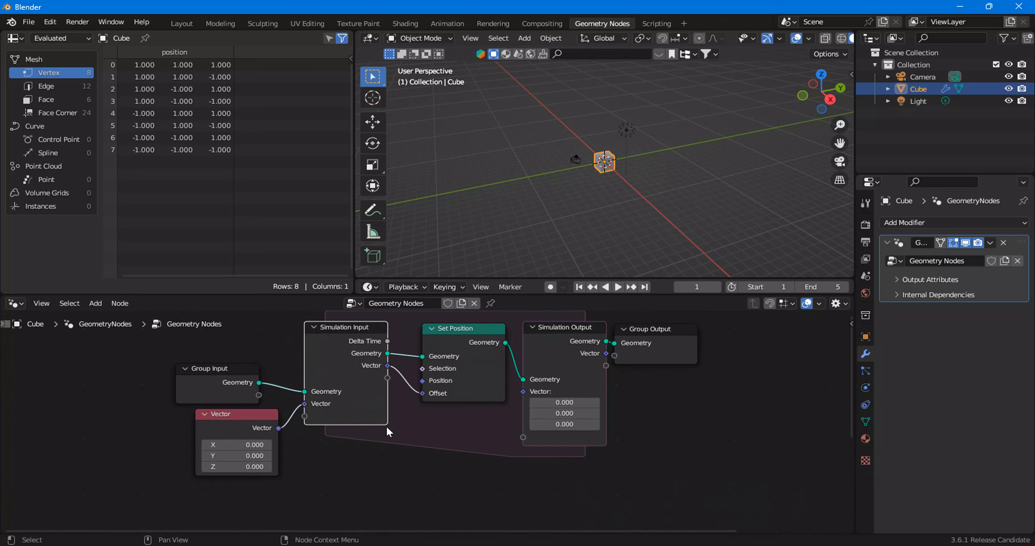
# Play the five-frame animation twice, returning to the first frame after each playback
pyautogui.press('space')
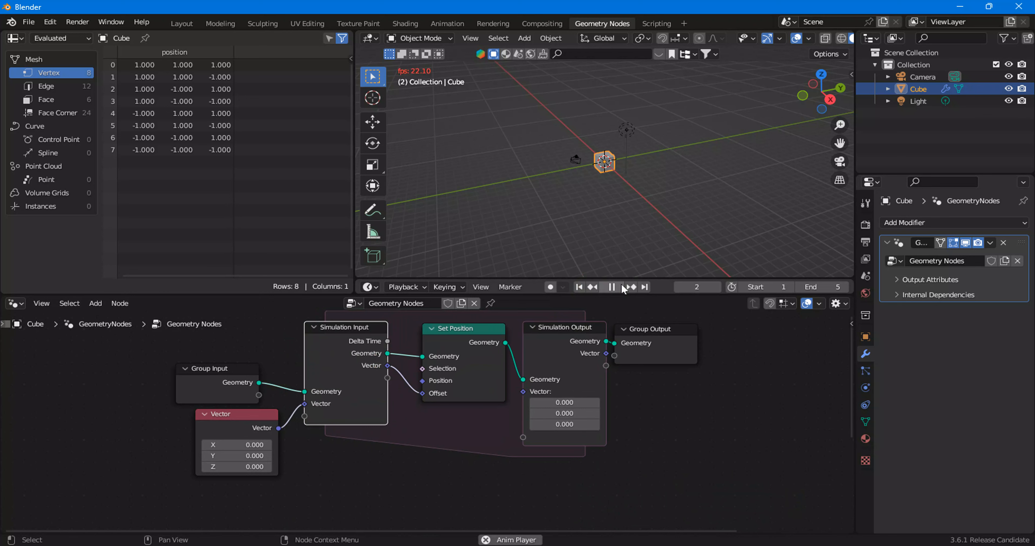
pyautogui.click(611, 287)
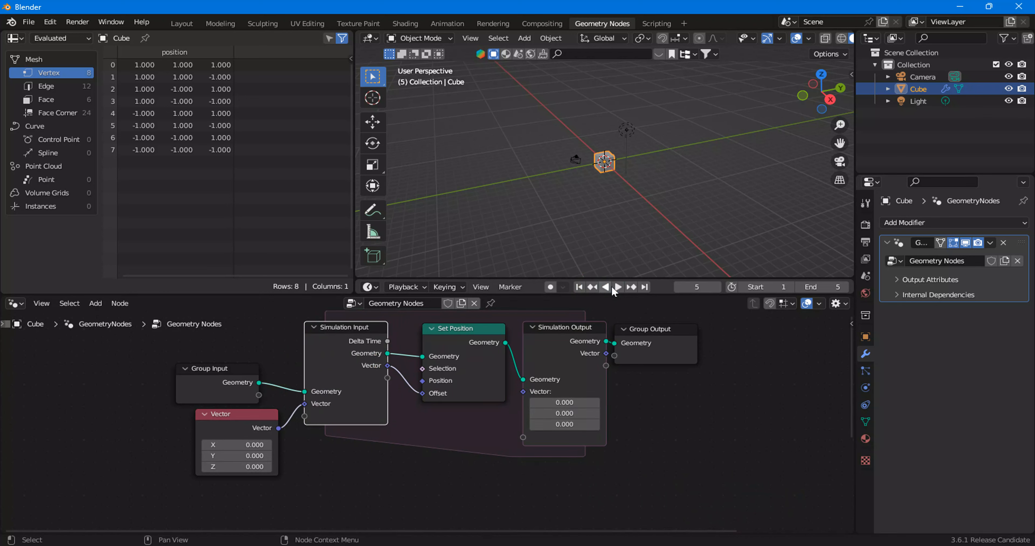
pyautogui.click(578, 286)
pyautogui.scroll(6, 598, 177)
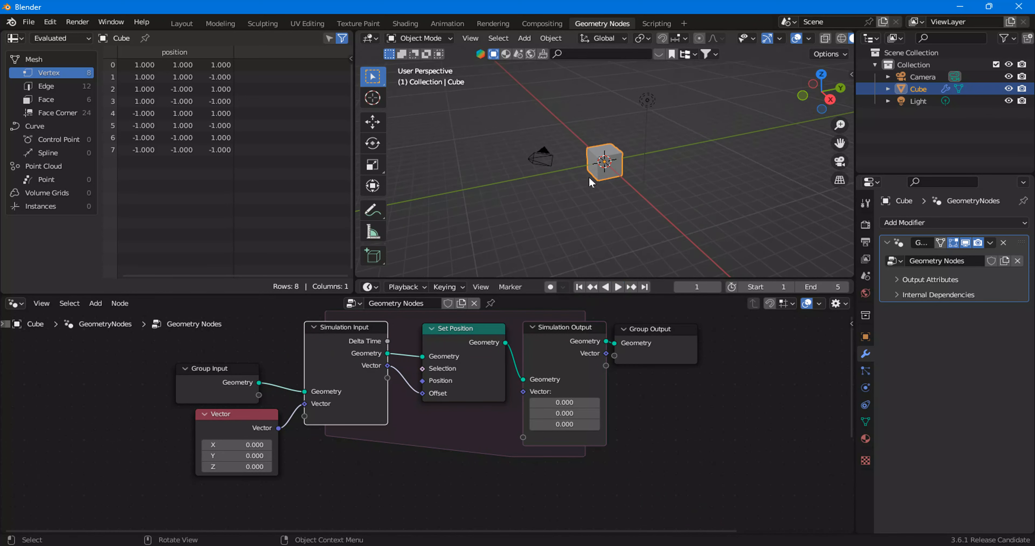
pyautogui.click(618, 286)
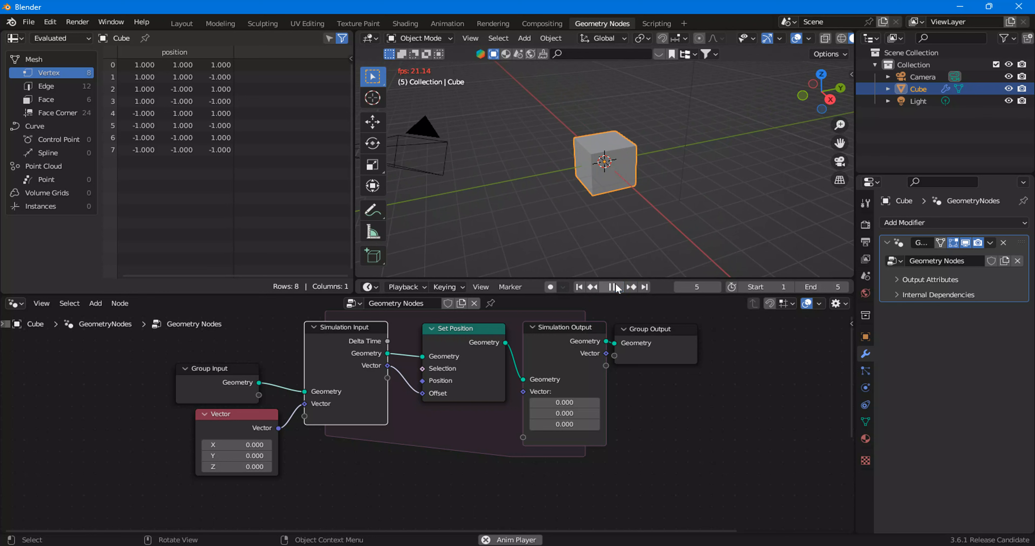
pyautogui.click(618, 286)
pyautogui.click(582, 286)
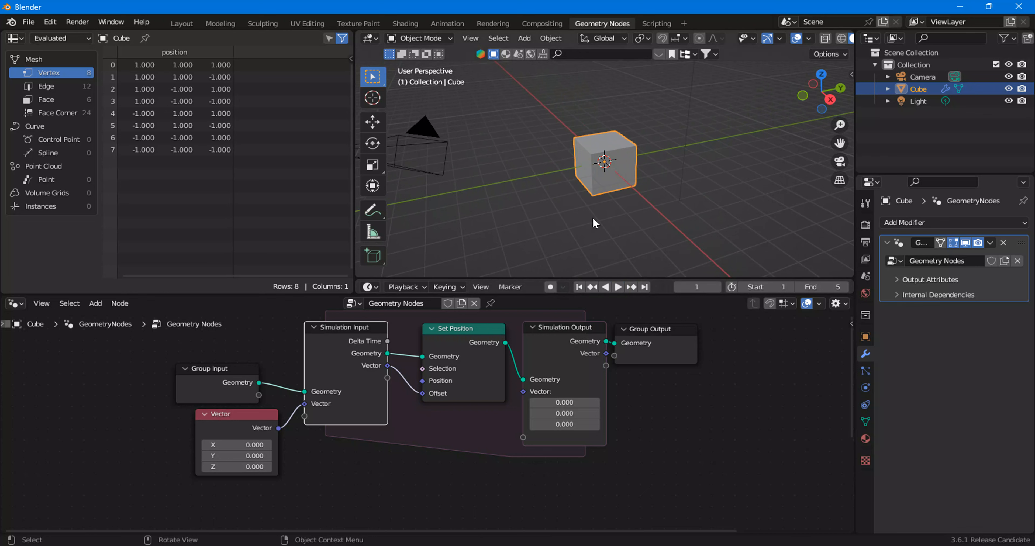
# Delete the Group Output node at the end of the lower Set Position chain
pyautogui.scroll(-2, 505, 417)
pyautogui.scroll(-5, 532, 414)
pyautogui.moveTo(604, 484); pyautogui.dragTo(598, 433, button='middle')
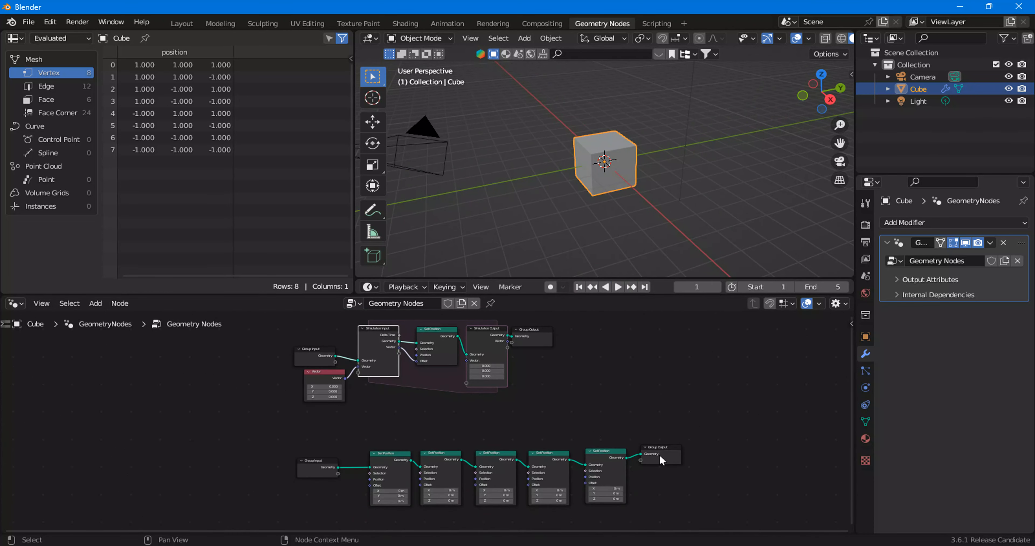
pyautogui.rightClick(637, 445)
pyautogui.press('Escape')
pyautogui.click(672, 452)
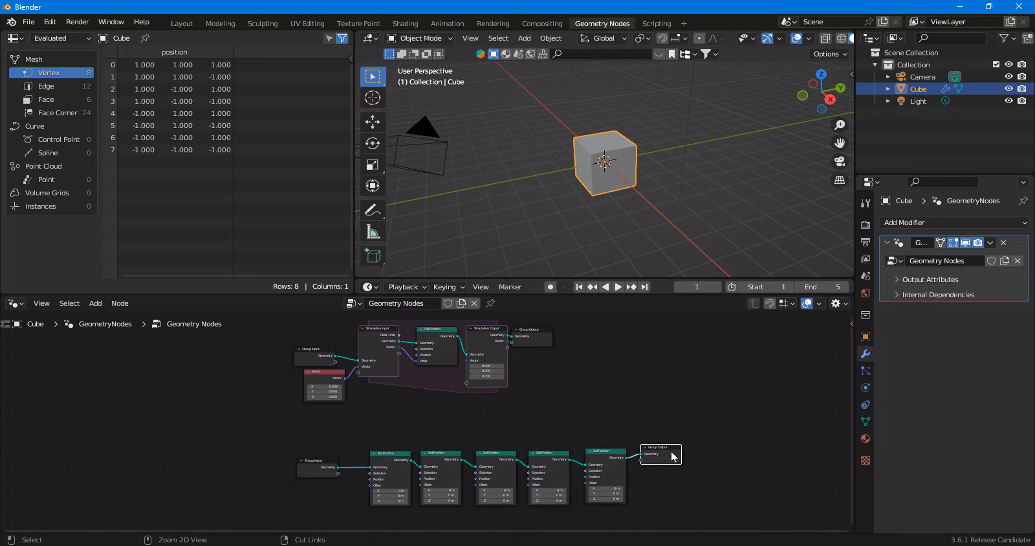
pyautogui.press('x')
# Replay the animation from the first frame with only the simulation zone's Group Output node left
pyautogui.click(579, 286)
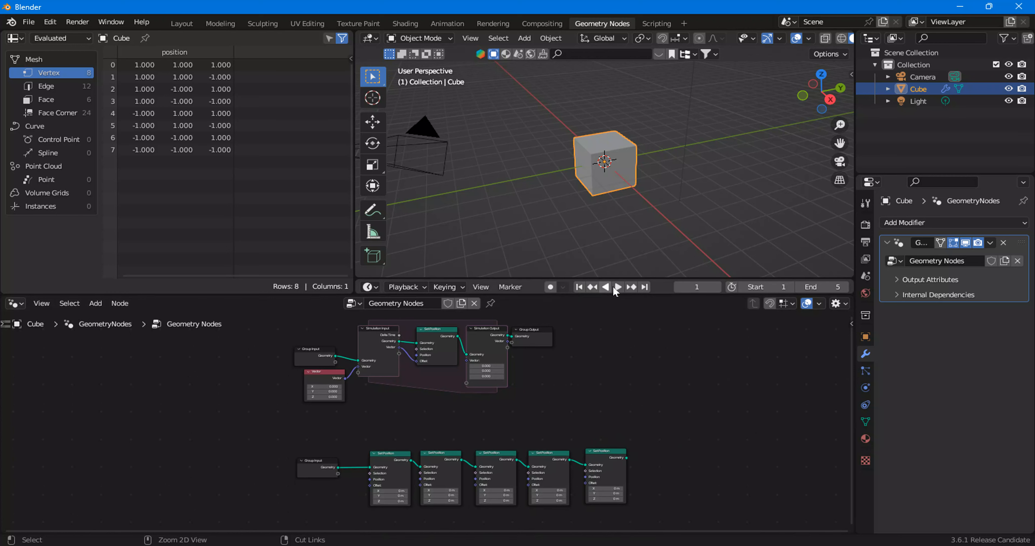
pyautogui.click(618, 287)
pyautogui.click(618, 286)
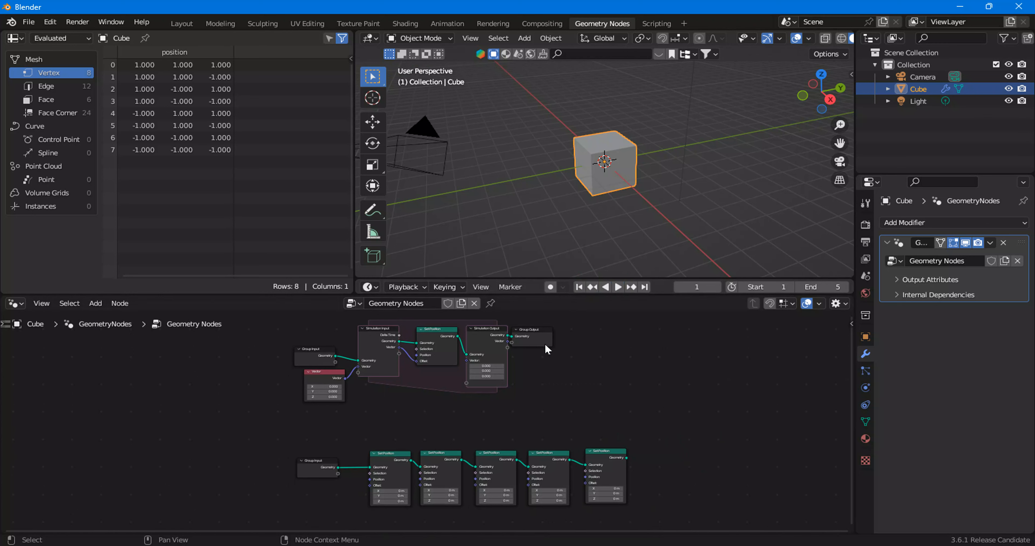
# Set the Vector node's Z value to 2.2
pyautogui.scroll(5, 525, 385)
pyautogui.doubleClick(247, 376)
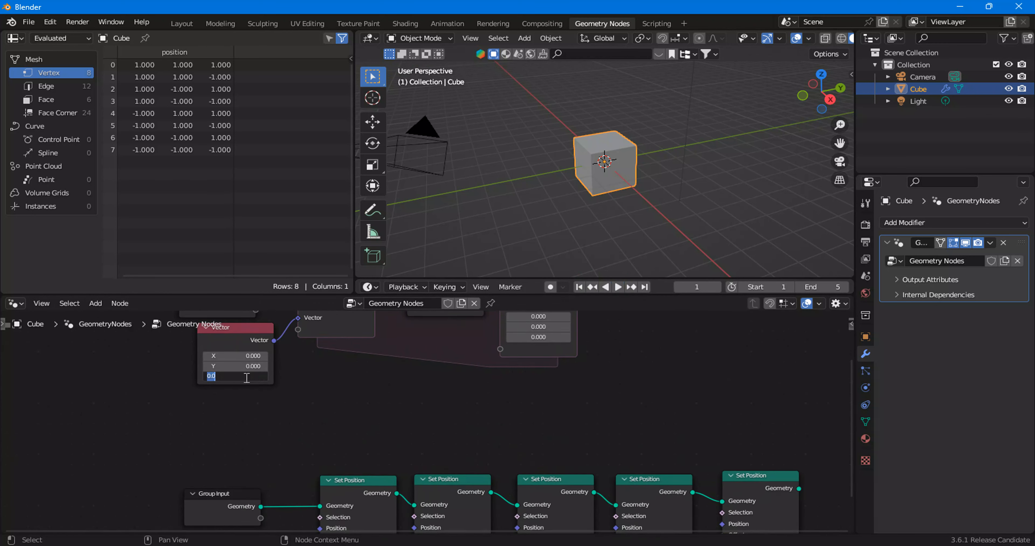
pyautogui.write('2')
pyautogui.press('Return')
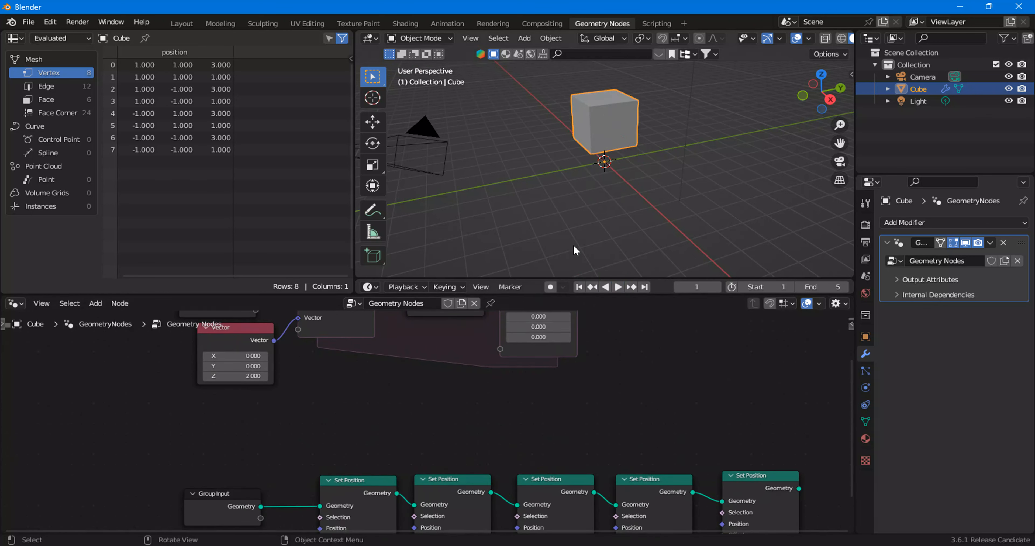
pyautogui.moveTo(247, 376)
pyautogui.mouseDown()
pyautogui.moveTo(273, 376)
pyautogui.moveTo(235, 375)
pyautogui.moveTo(252, 376)
pyautogui.mouseUp()
# Play the animation to check how the Vector's Z offset moves the cube, then stop playback
pyautogui.scroll(-3, 548, 348)
pyautogui.moveTo(549, 348); pyautogui.dragTo(526, 427, button='middle')
pyautogui.click(617, 288)
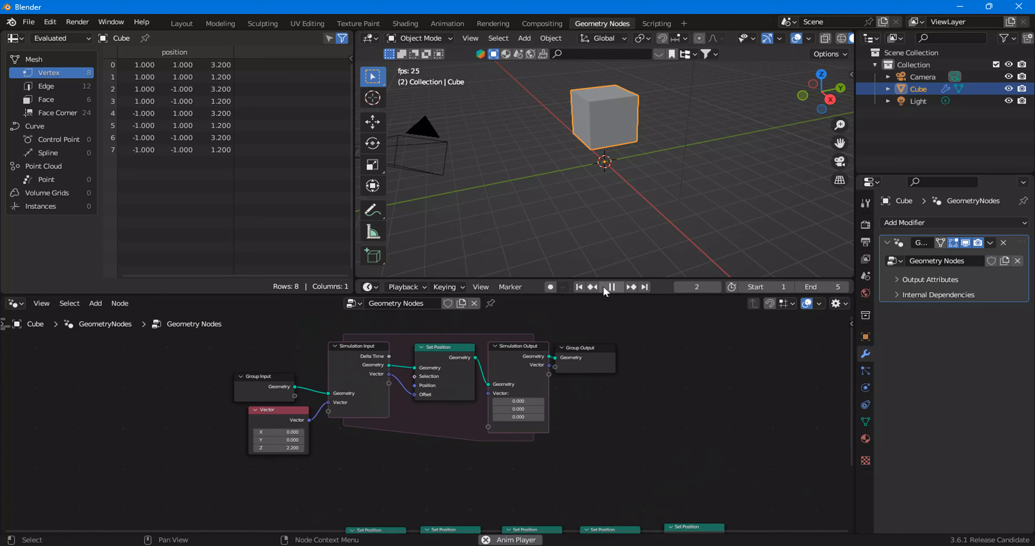
pyautogui.click(617, 288)
# Put the first lower Set Position node in a frame labelled 1 and the other four in a frame labelled 2345
pyautogui.scroll(-2, 530, 378)
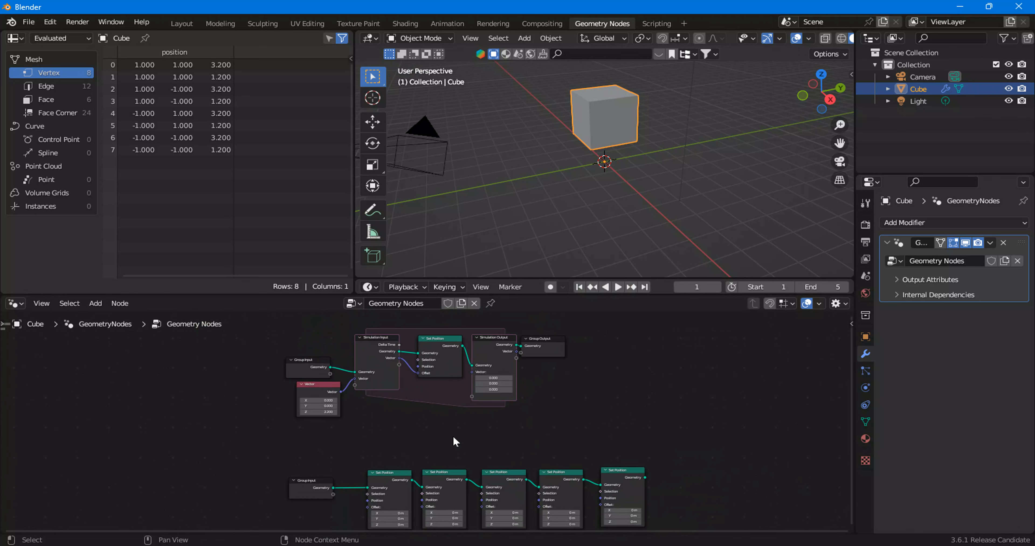
pyautogui.moveTo(454, 441); pyautogui.dragTo(444, 382, button='middle')
pyautogui.scroll(1, 440, 385)
pyautogui.moveTo(344, 380); pyautogui.dragTo(709, 498)
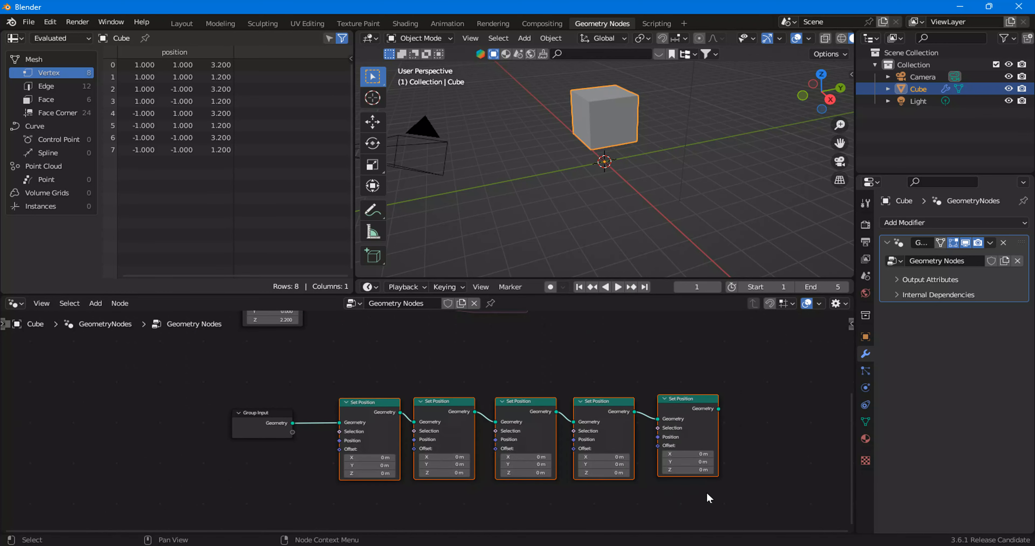
pyautogui.moveTo(327, 372); pyautogui.dragTo(408, 500)
pyautogui.moveTo(412, 382); pyautogui.dragTo(742, 505)
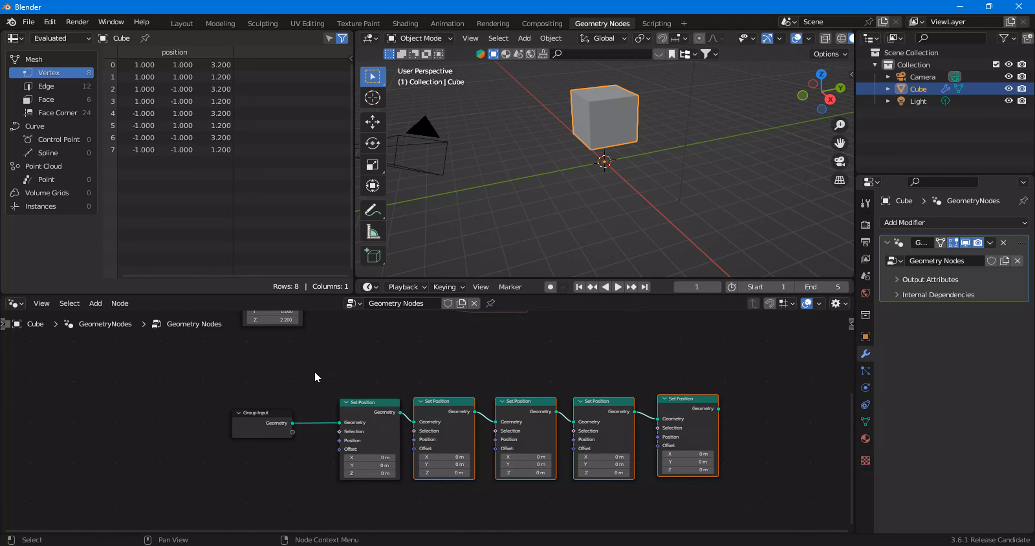
pyautogui.moveTo(314, 371); pyautogui.dragTo(408, 491)
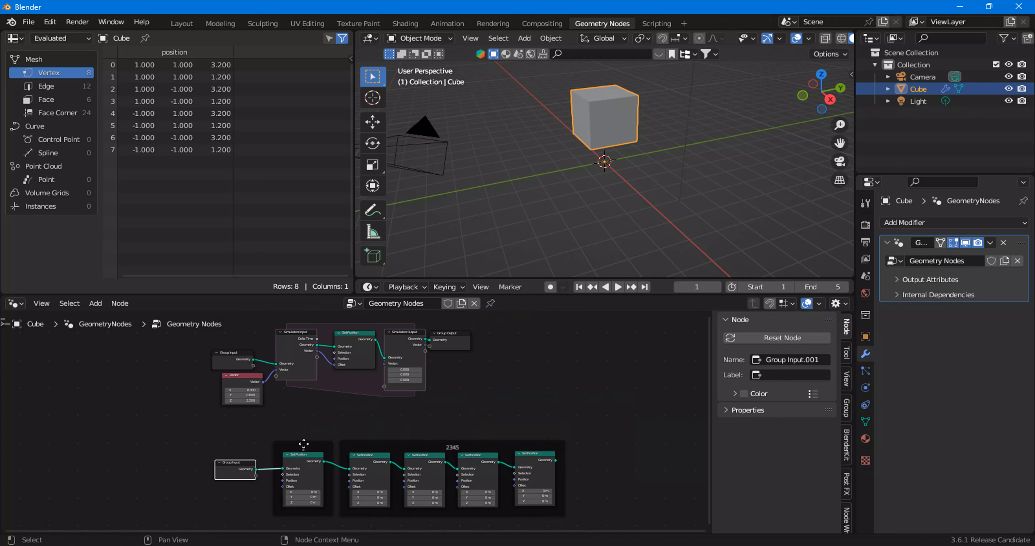
pyautogui.scroll(5, 451, 452)
pyautogui.moveTo(456, 456); pyautogui.dragTo(456, 456, button='middle')
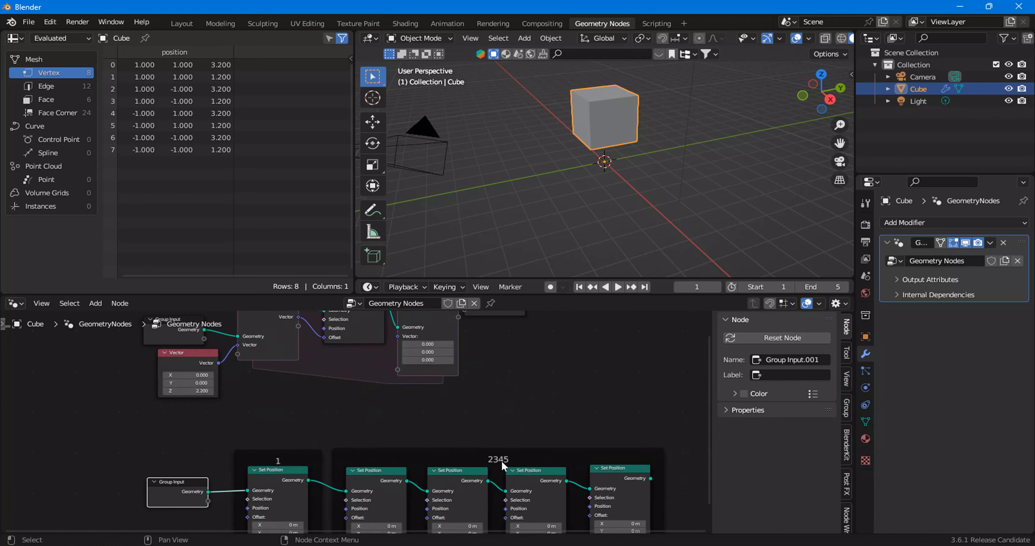
# Enlarge the timeline area and fit its view to frames 1 to 5
pyautogui.moveTo(532, 277); pyautogui.dragTo(530, 248)
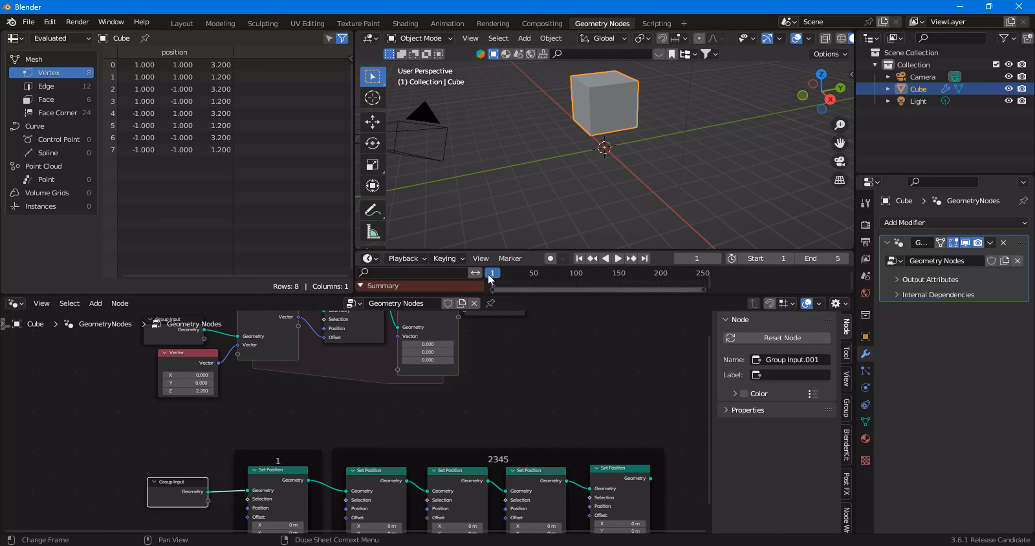
pyautogui.scroll(20, 504, 279)
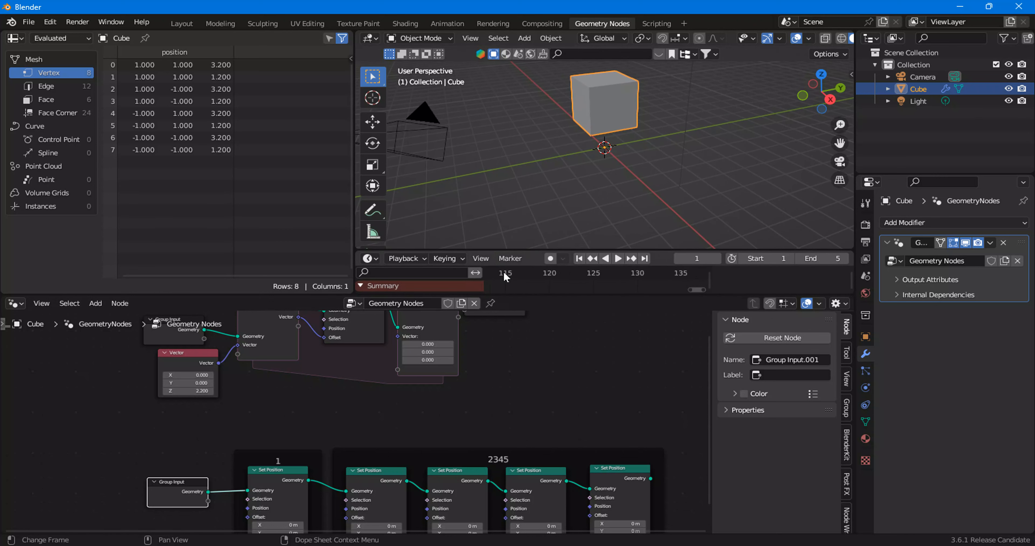
pyautogui.click(481, 258)
pyautogui.click(500, 396)
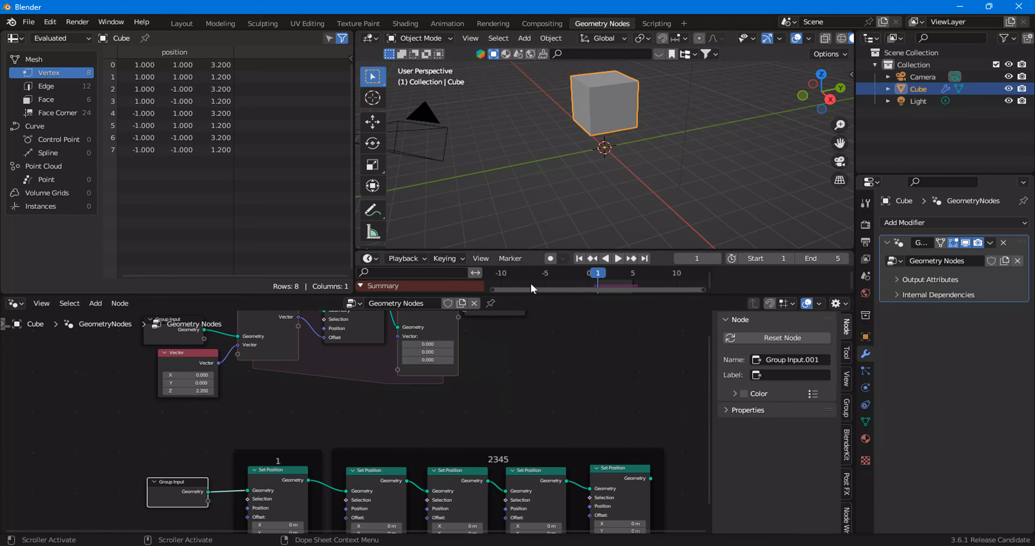
pyautogui.scroll(20, 584, 280)
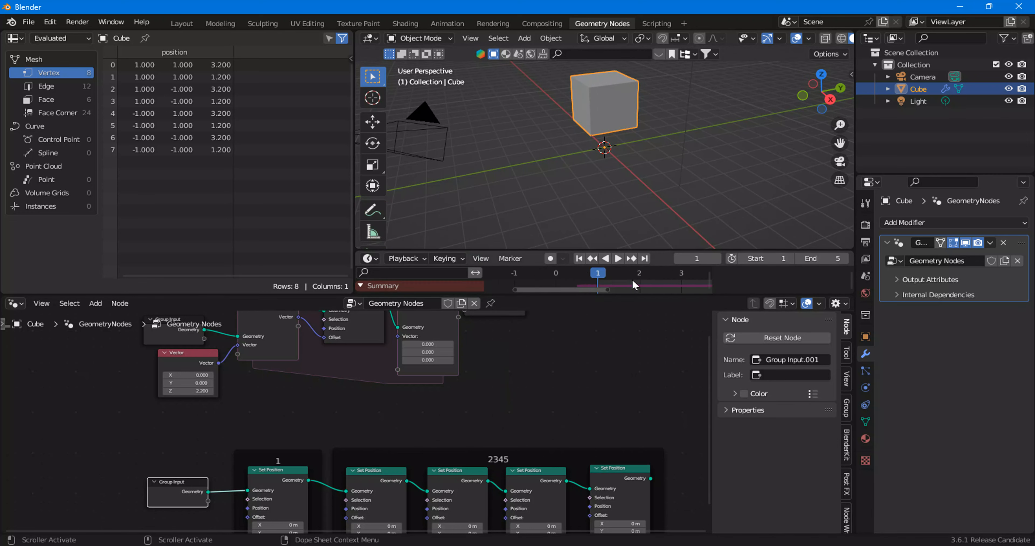
pyautogui.moveTo(640, 277); pyautogui.dragTo(581, 276, button='middle')
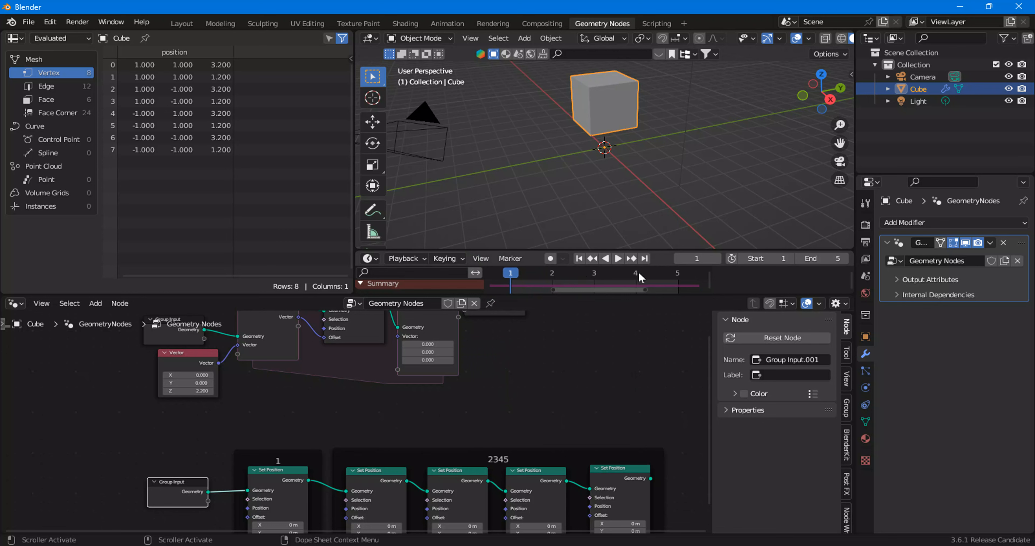
# Examine how each Set Position node in the lower chain corresponds to timeline frames 1 to 5
pyautogui.scroll(-1, 481, 485)
pyautogui.moveTo(480, 484); pyautogui.dragTo(453, 428, button='middle')
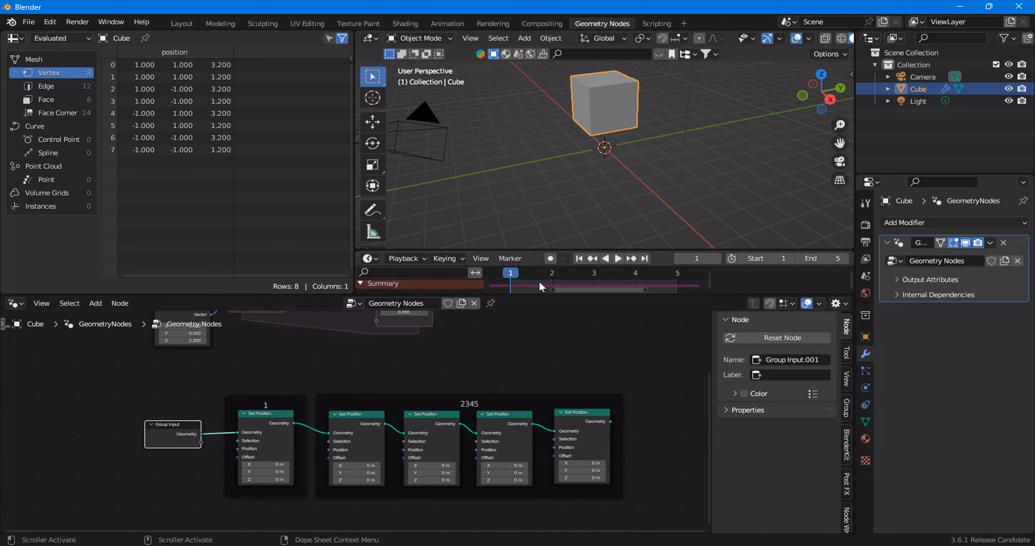
pyautogui.click(354, 420)
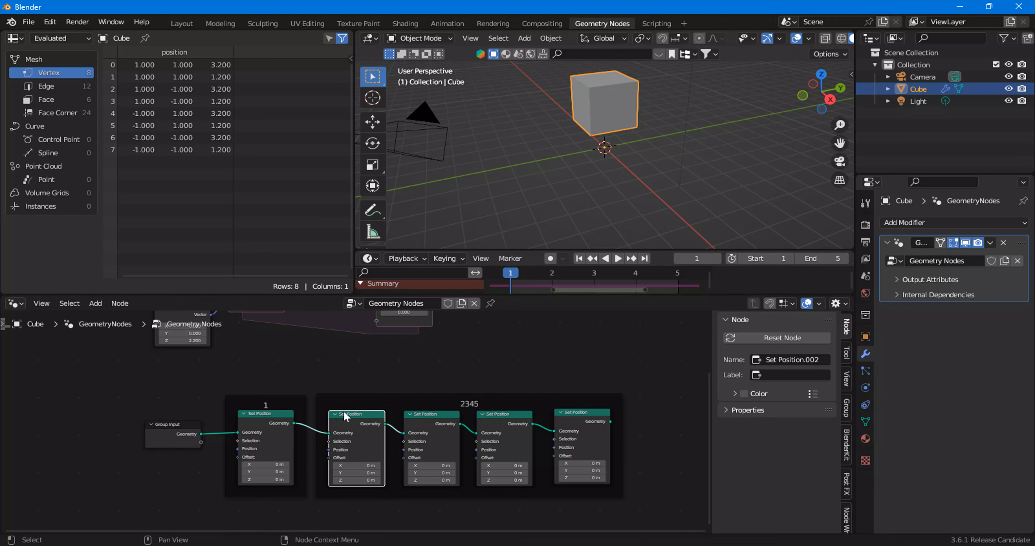
pyautogui.click(434, 418)
pyautogui.click(512, 417)
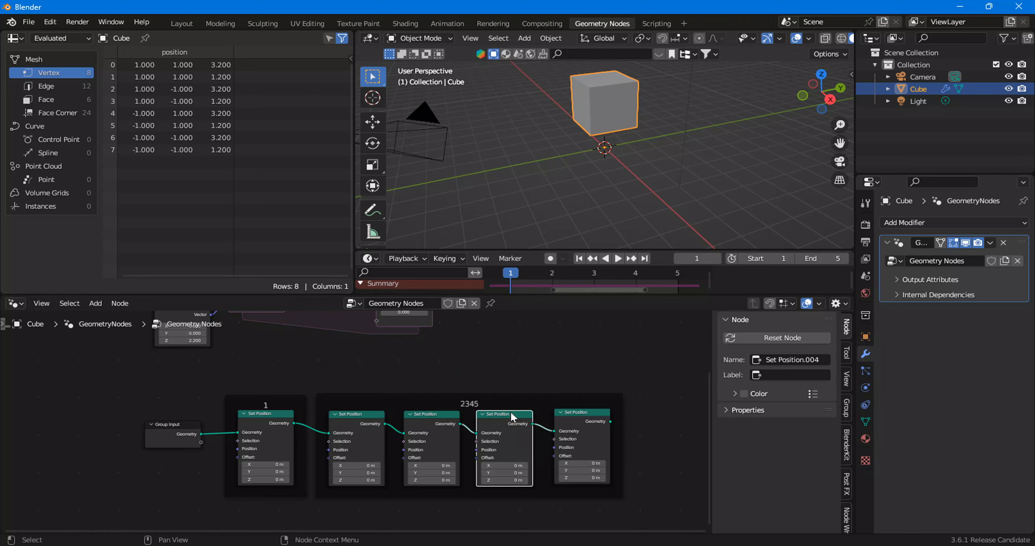
pyautogui.click(582, 419)
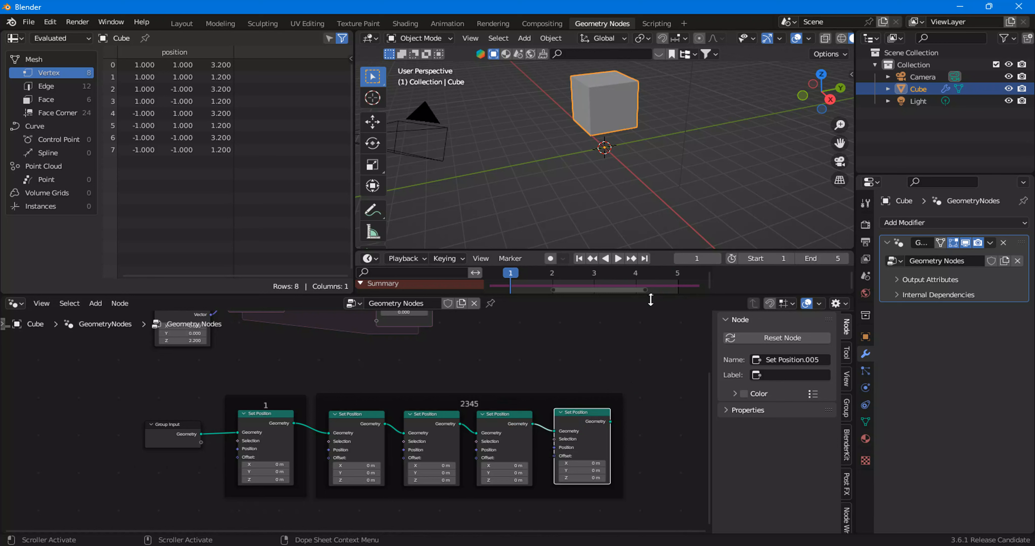
pyautogui.click(272, 412)
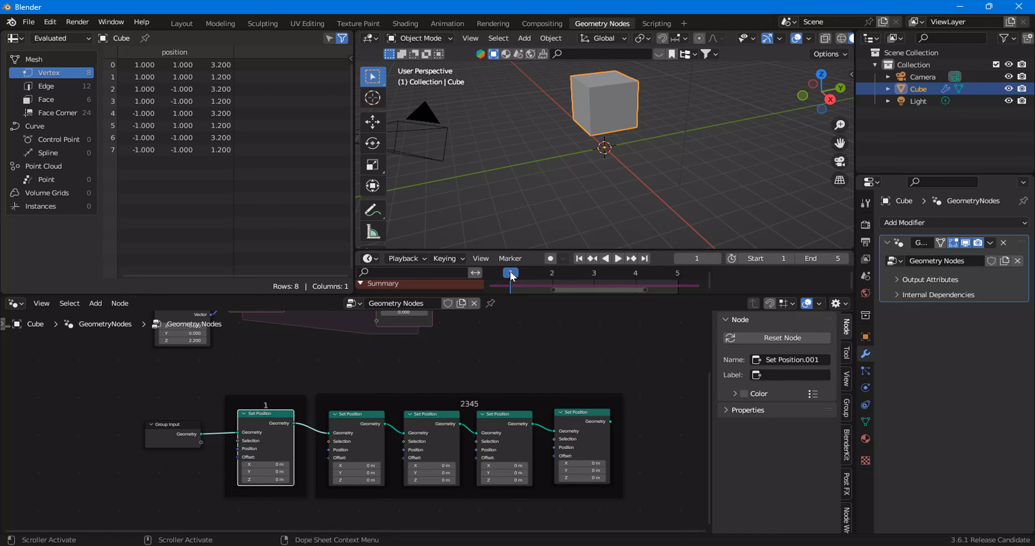
pyautogui.scroll(-2, 319, 399)
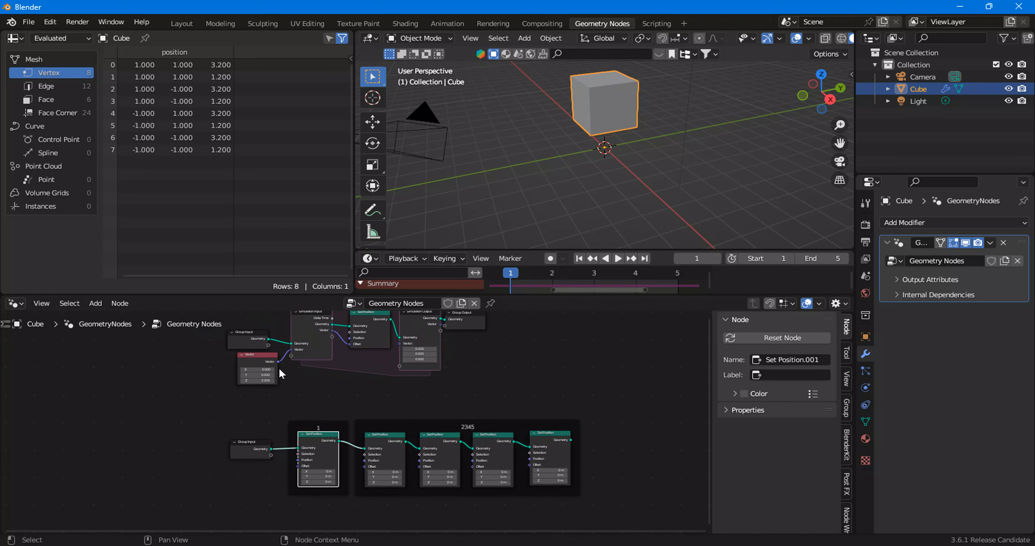
# Duplicate the upper Vector node below the lower Group Input and connect it to the Offset of the Set Position in frame 1
pyautogui.scroll(2, 281, 364)
pyautogui.click(261, 384)
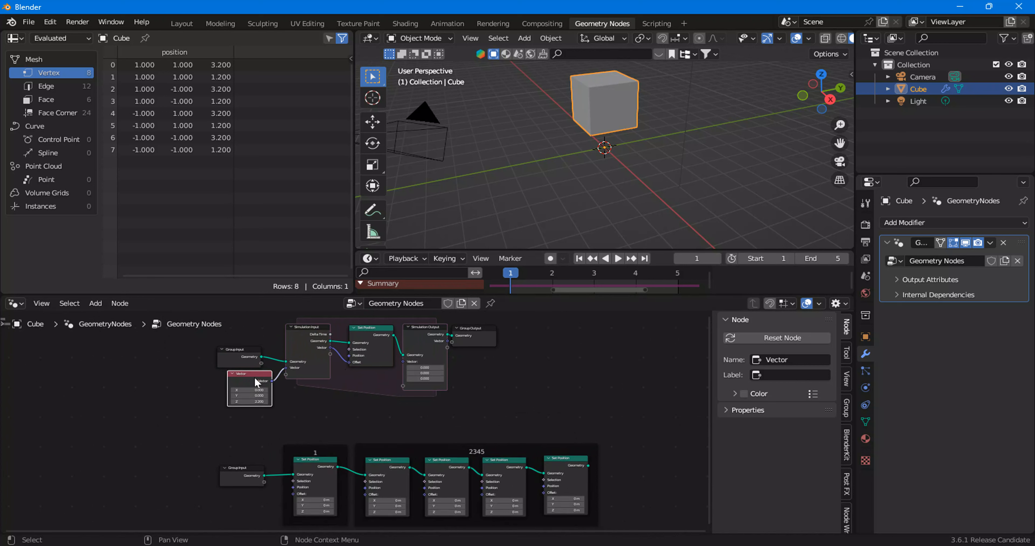
pyautogui.hotkey('shift', 'd')
pyautogui.click(253, 507)
pyautogui.moveTo(268, 457); pyautogui.dragTo(256, 397, button='middle')
pyautogui.scroll(2, 260, 425)
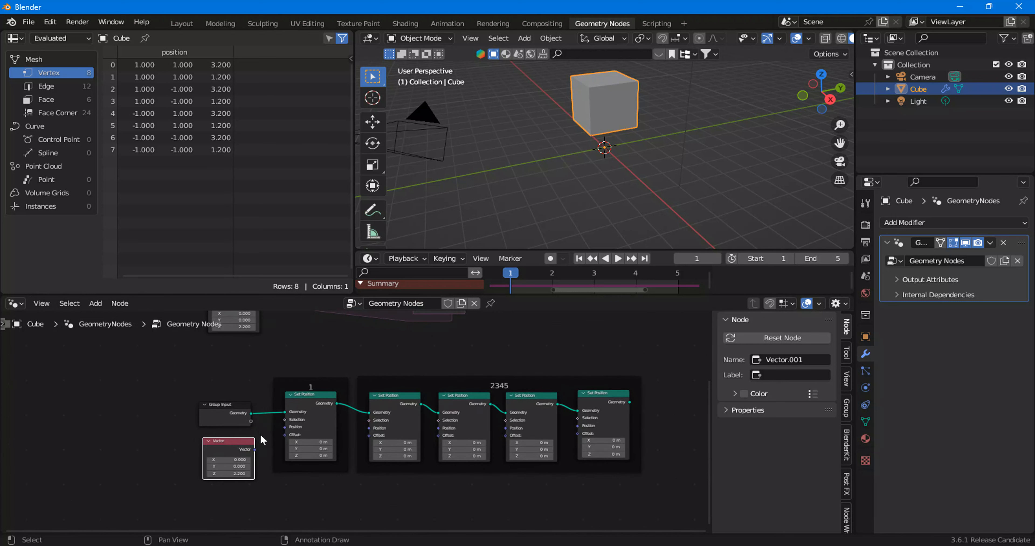
pyautogui.moveTo(255, 449); pyautogui.dragTo(285, 436)
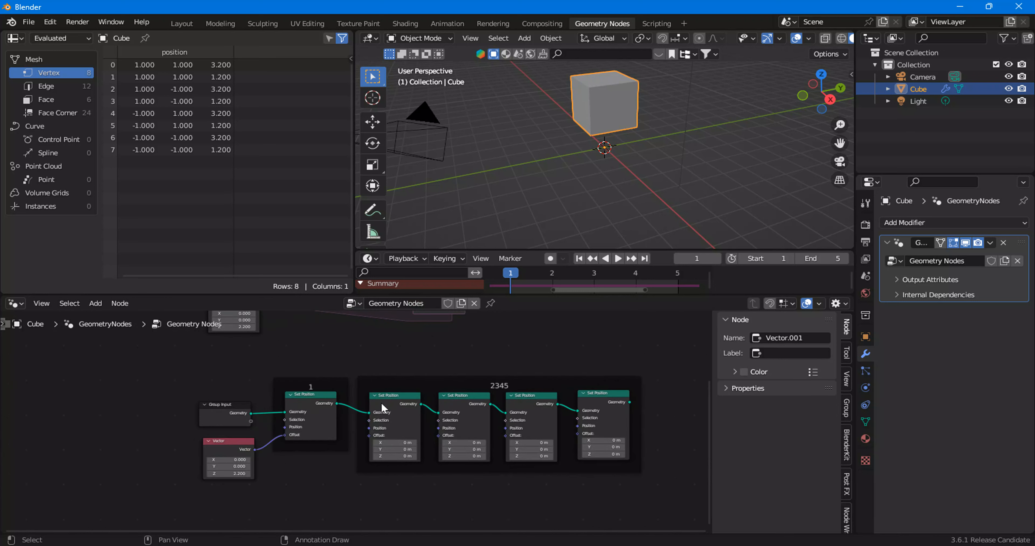
# Preview the lower Group Input and each of the five chained Set Position nodes in turn through a Viewer node
pyautogui.scroll(-1, 308, 398)
pyautogui.keyDown('ctrl'); pyautogui.keyDown('shift'); pyautogui.click(243, 414); pyautogui.keyUp('shift'); pyautogui.keyUp('ctrl')
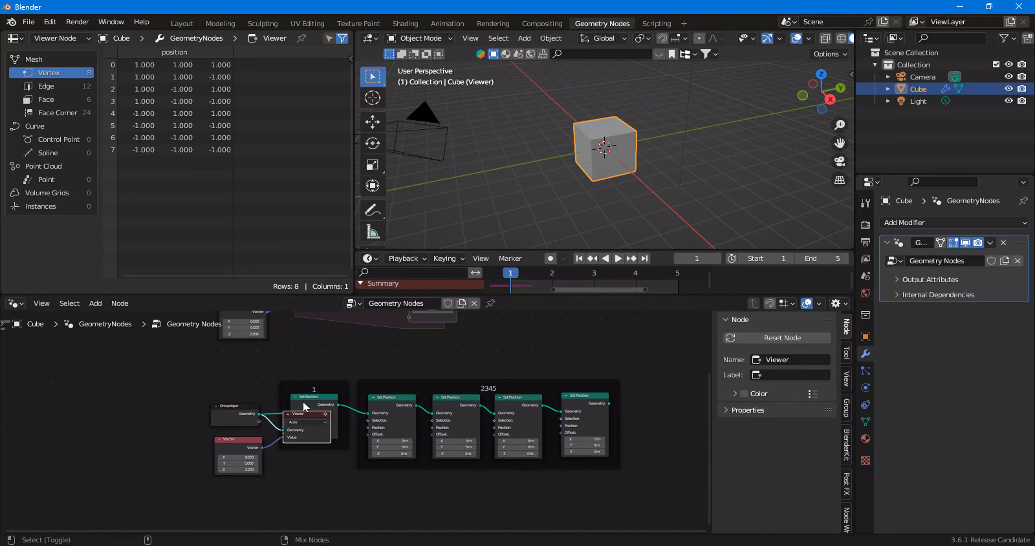
pyautogui.keyDown('ctrl'); pyautogui.keyDown('shift'); pyautogui.click(324, 405); pyautogui.keyUp('shift'); pyautogui.keyUp('ctrl')
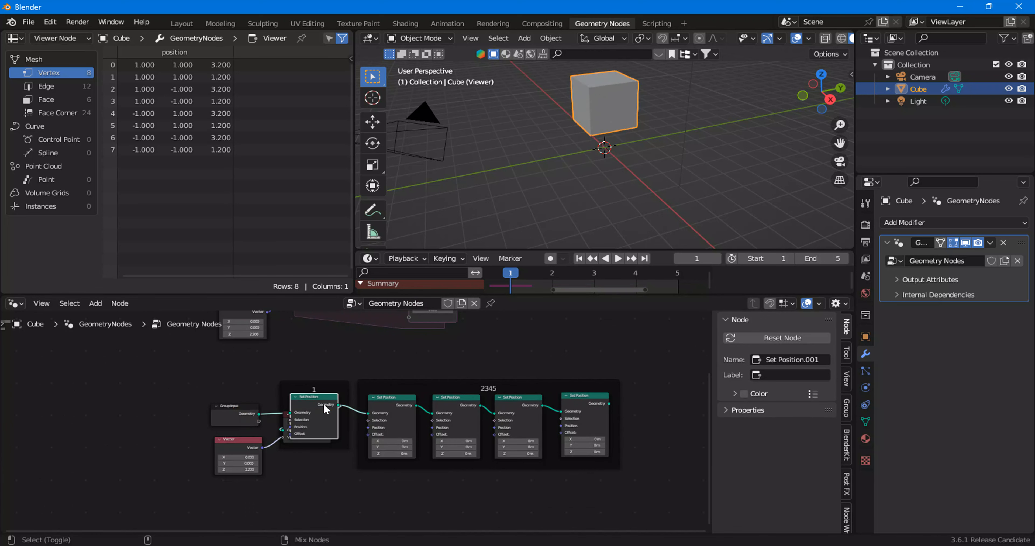
pyautogui.keyDown('ctrl'); pyautogui.keyDown('shift'); pyautogui.click(396, 403); pyautogui.keyUp('shift'); pyautogui.keyUp('ctrl')
pyautogui.keyDown('ctrl'); pyautogui.keyDown('shift'); pyautogui.click(468, 405); pyautogui.keyUp('shift'); pyautogui.keyUp('ctrl')
pyautogui.keyDown('ctrl'); pyautogui.keyDown('shift'); pyautogui.click(528, 404); pyautogui.keyUp('shift'); pyautogui.keyUp('ctrl')
pyautogui.keyDown('ctrl'); pyautogui.keyDown('shift'); pyautogui.click(599, 408); pyautogui.keyUp('shift'); pyautogui.keyUp('ctrl')
pyautogui.scroll(2, 522, 466)
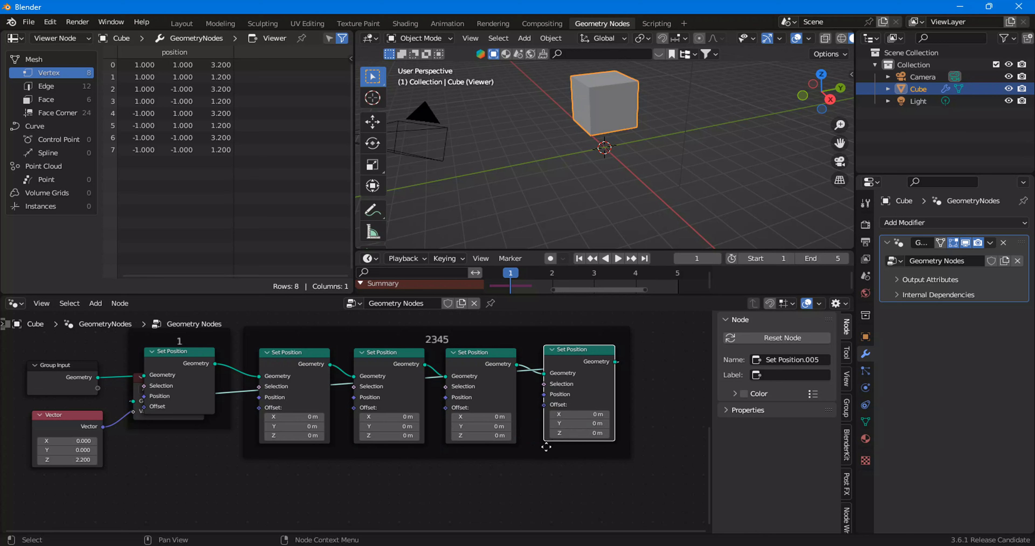
pyautogui.scroll(-2, 333, 435)
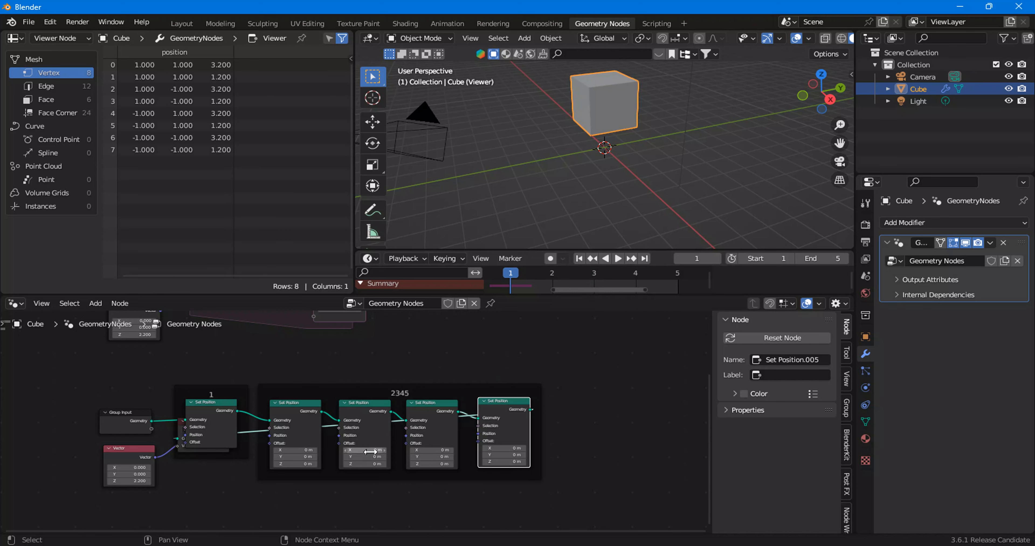
pyautogui.scroll(2, 374, 458)
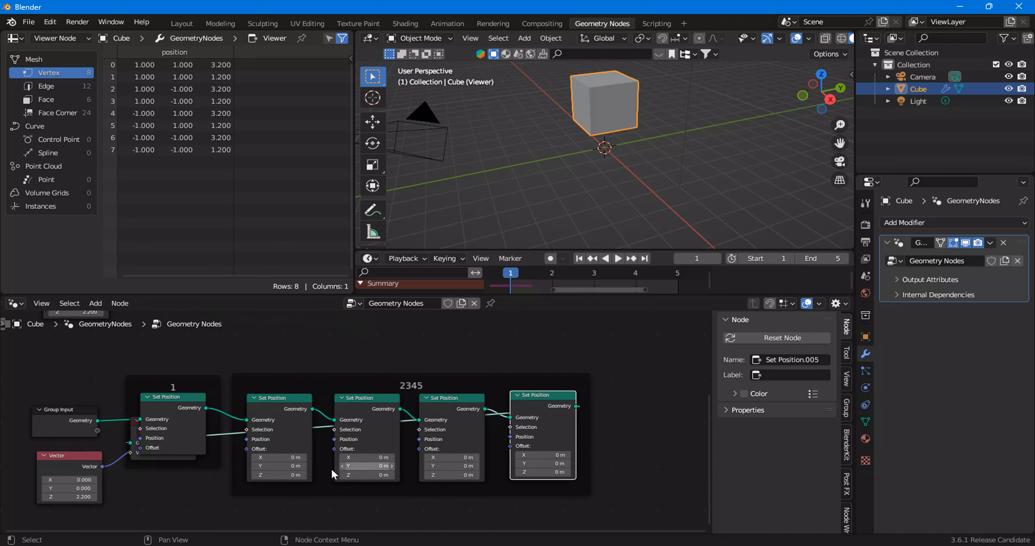
# Delete the Viewer node that sits behind the Set Position in frame 1
pyautogui.click(167, 460)
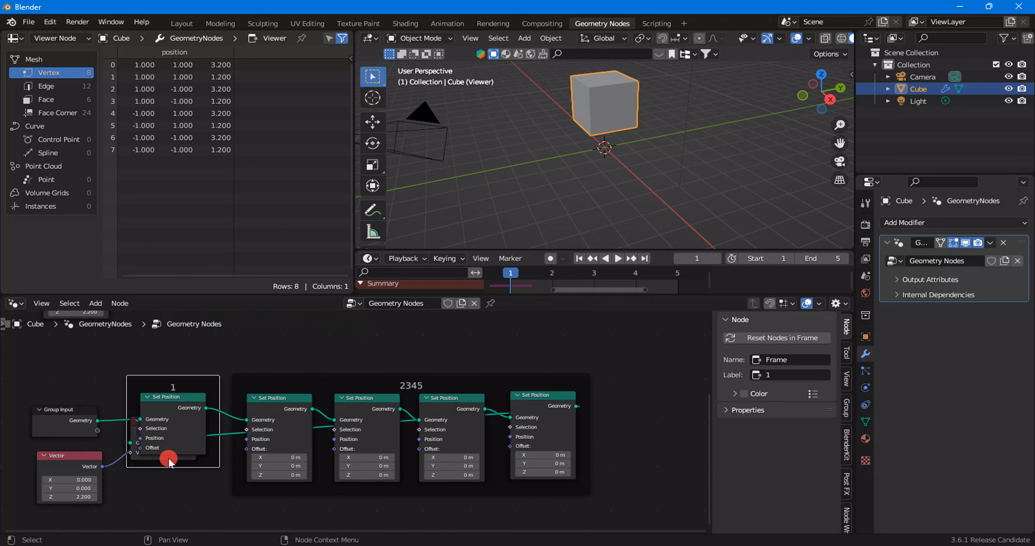
pyautogui.click(168, 459)
pyautogui.hotkey('ctrl', 'x')
# Connect the upper Vector directly to the zone's Set Position Offset and unlink it from the Simulation Input's Vector socket
pyautogui.scroll(-8, 169, 456)
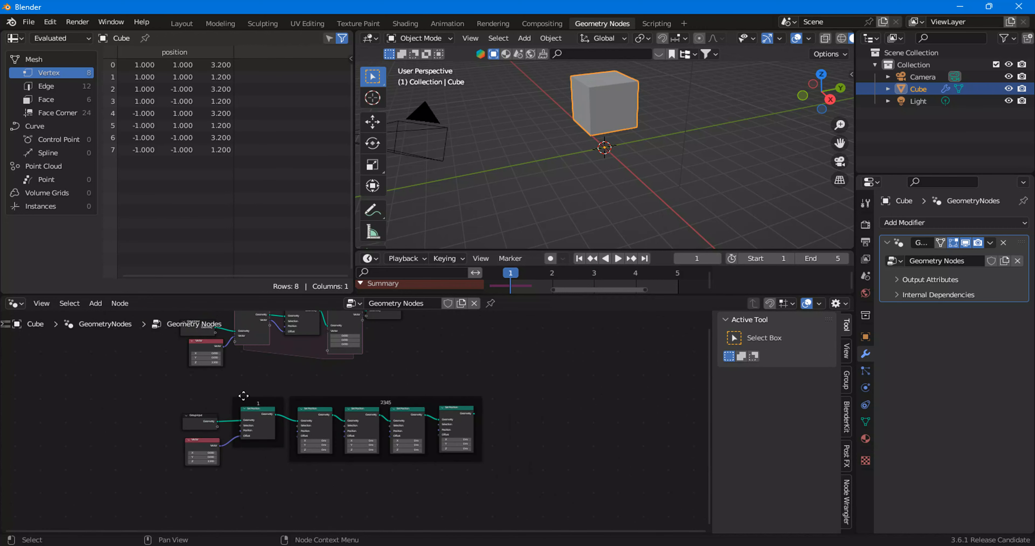
pyautogui.moveTo(240, 399); pyautogui.dragTo(284, 439, button='middle')
pyautogui.scroll(3, 278, 436)
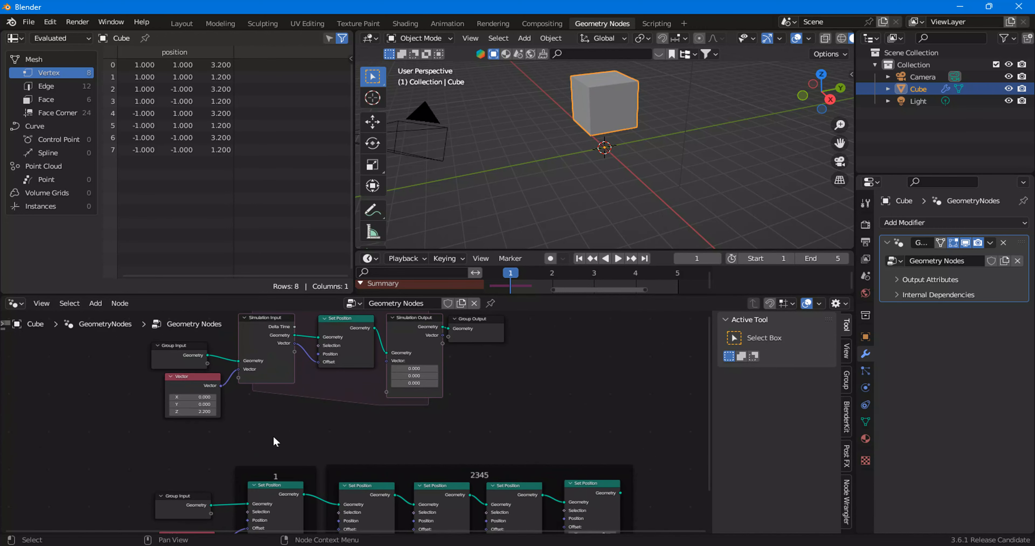
pyautogui.scroll(2, 274, 439)
pyautogui.moveTo(212, 425); pyautogui.dragTo(346, 401)
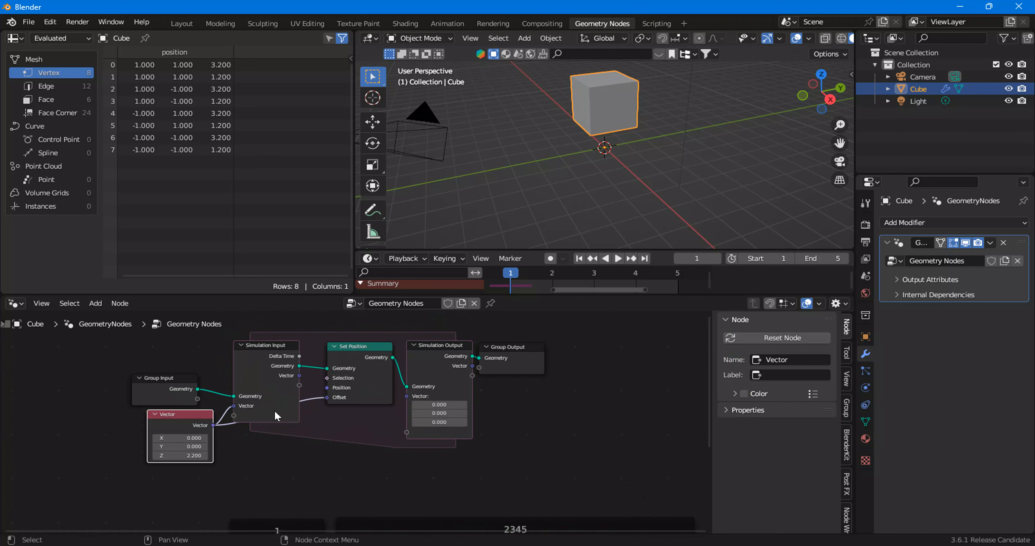
pyautogui.moveTo(234, 407); pyautogui.dragTo(221, 416)
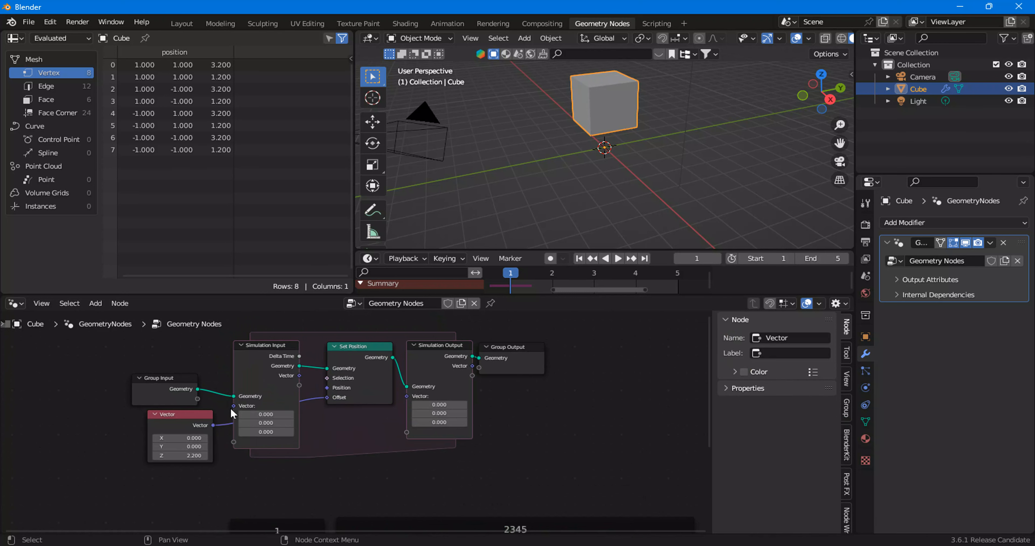
# Move the lower Vector's link from the first Set Position to the Offsets of the four nodes in frame 2345, placing the Vector below frame 1
pyautogui.scroll(-3, 322, 405)
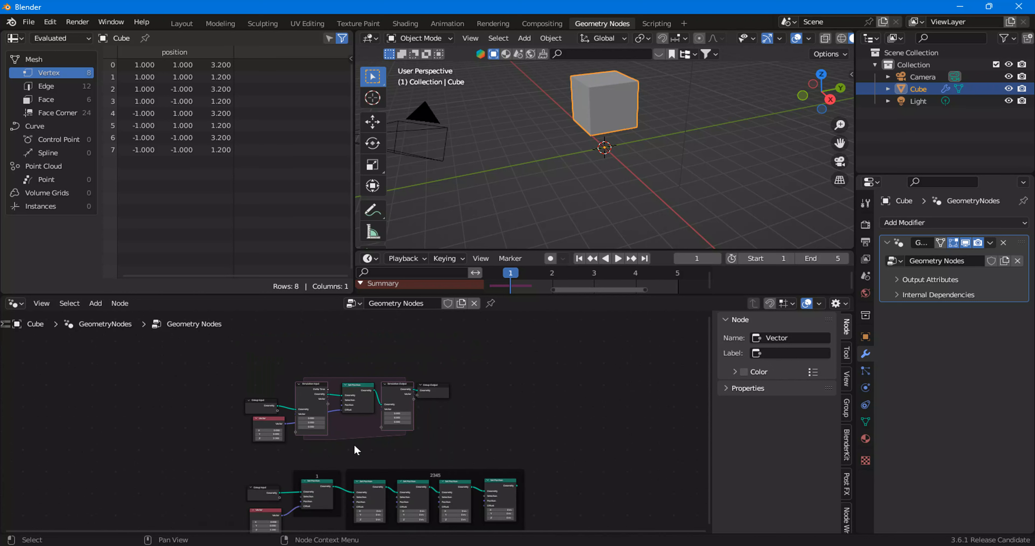
pyautogui.moveTo(353, 450); pyautogui.dragTo(359, 398, button='middle')
pyautogui.scroll(3, 351, 423)
pyautogui.moveTo(303, 475); pyautogui.dragTo(314, 425, button='middle')
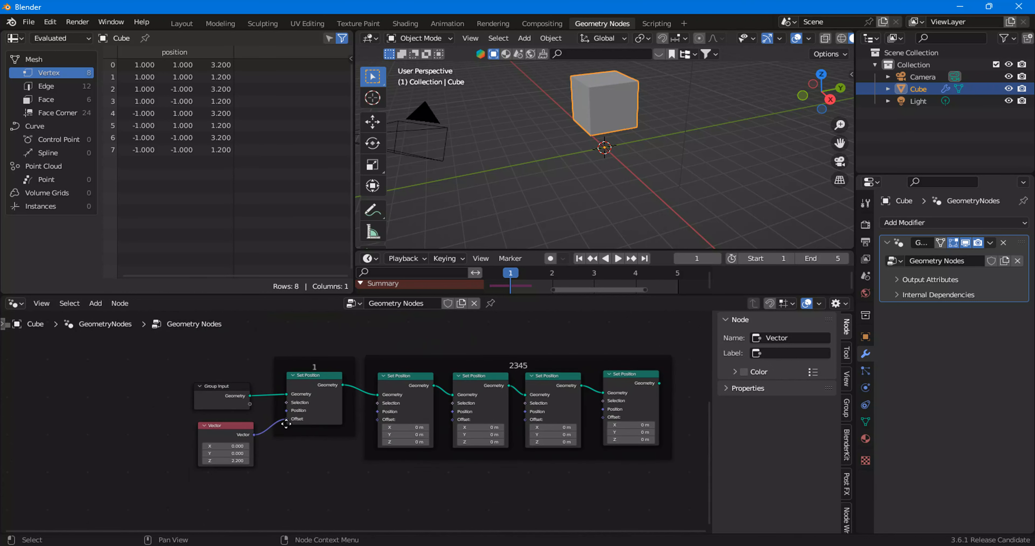
pyautogui.scroll(1, 285, 418)
pyautogui.moveTo(275, 419); pyautogui.dragTo(382, 420)
pyautogui.moveTo(206, 442); pyautogui.dragTo(304, 479)
pyautogui.moveTo(309, 484); pyautogui.dragTo(266, 466, button='middle')
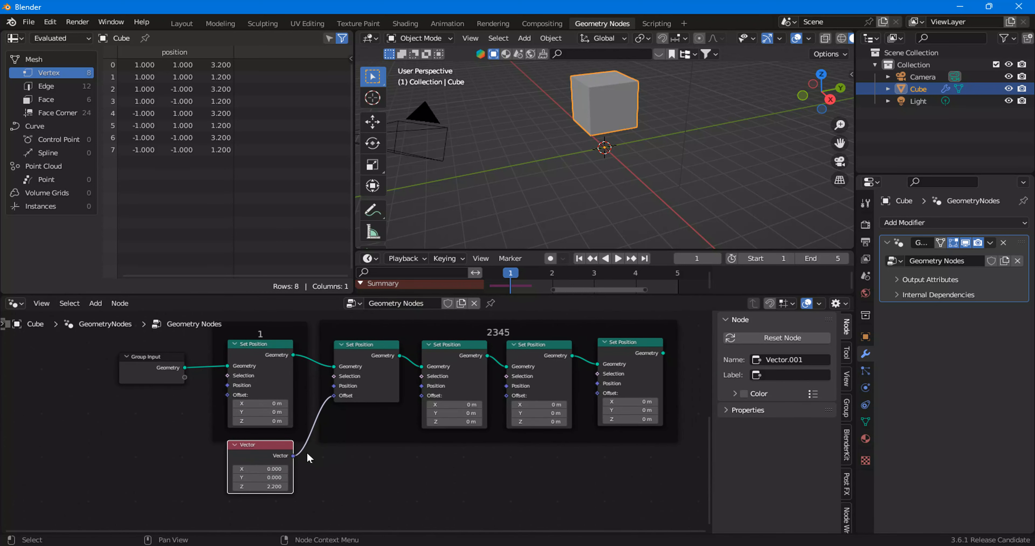
pyautogui.moveTo(295, 456); pyautogui.dragTo(422, 395)
pyautogui.moveTo(294, 455); pyautogui.dragTo(598, 393)
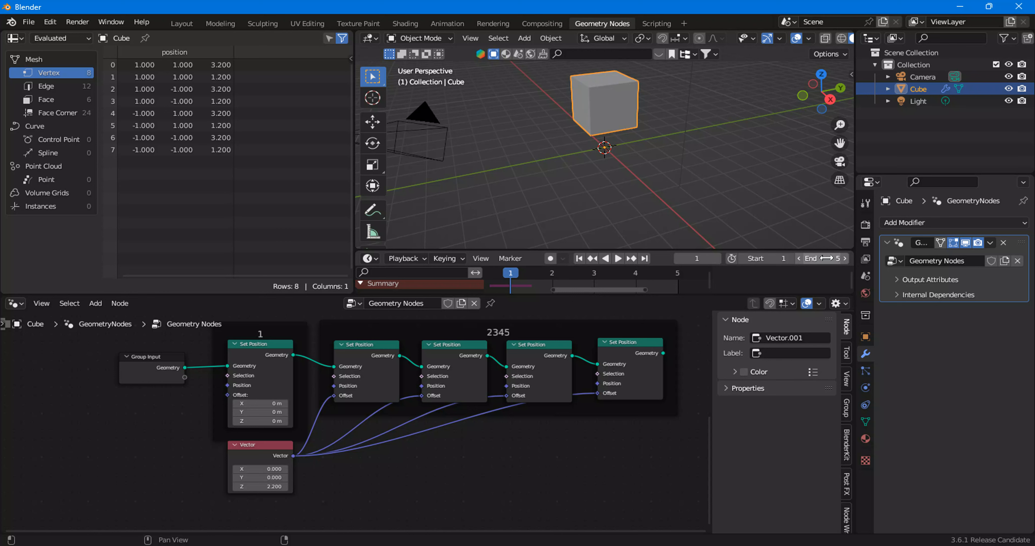
# Examine which lower Set Position nodes receive the Vector offset, comparing frame 2345 with frame 1
pyautogui.scroll(-2, 357, 419)
pyautogui.moveTo(352, 339); pyautogui.dragTo(570, 378)
pyautogui.scroll(2, 574, 395)
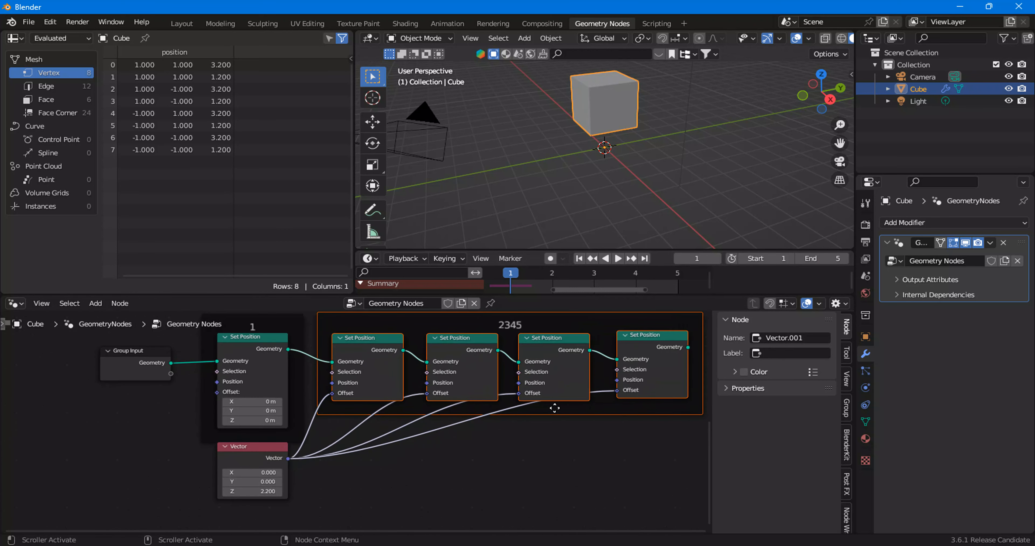
pyautogui.moveTo(554, 408); pyautogui.dragTo(514, 432, button='middle')
pyautogui.click(233, 479)
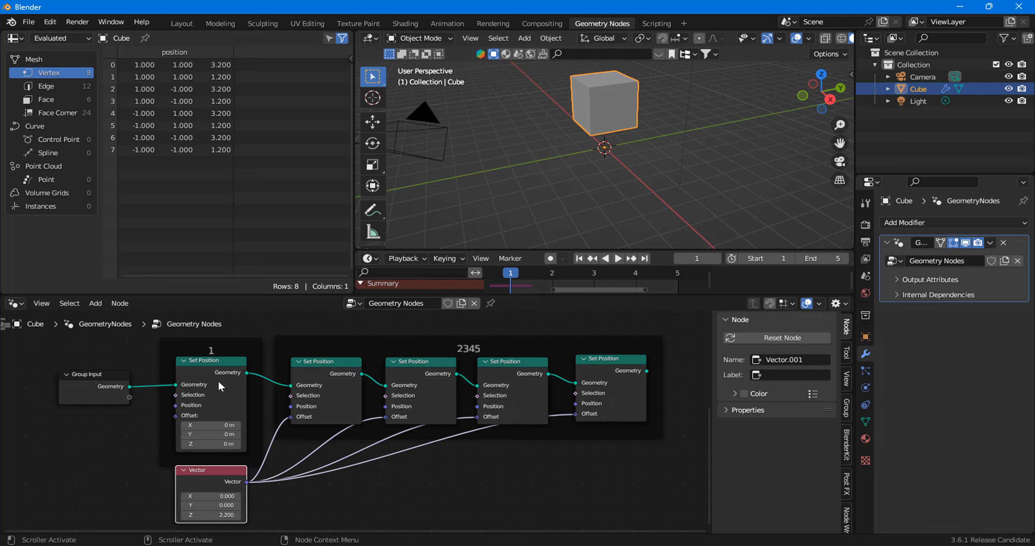
pyautogui.moveTo(220, 382)
pyautogui.mouseDown()
pyautogui.moveTo(234, 375)
pyautogui.moveTo(218, 370)
pyautogui.mouseUp()
pyautogui.scroll(-3, 218, 371)
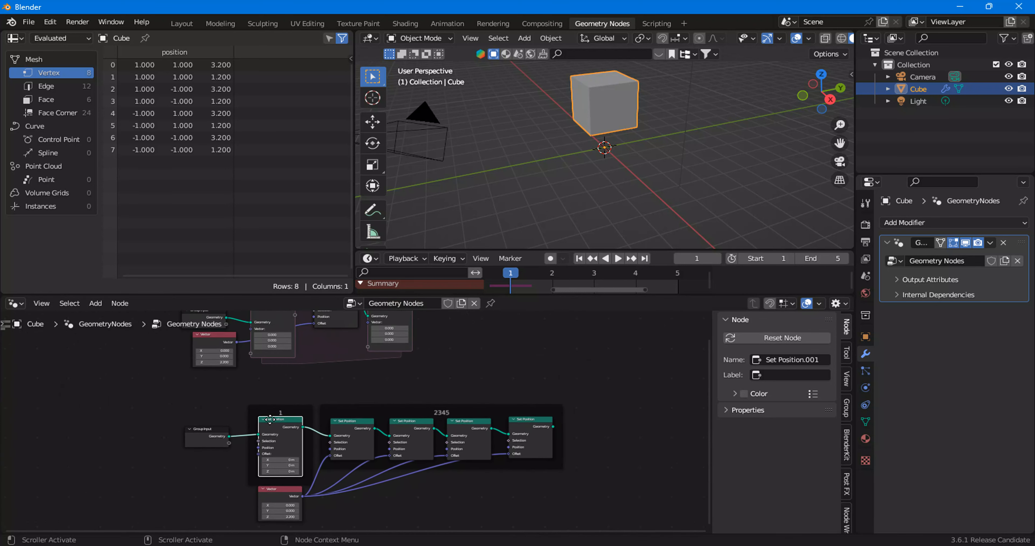
# Cut all links from the lower Vector node and move it below the lower Group Input
pyautogui.moveTo(311, 461)
pyautogui.keyDown('ctrl'); pyautogui.mouseDown(button='right')
pyautogui.moveTo(346, 494)
pyautogui.moveTo(342, 507)
pyautogui.mouseUp(button='right'); pyautogui.keyUp('ctrl')
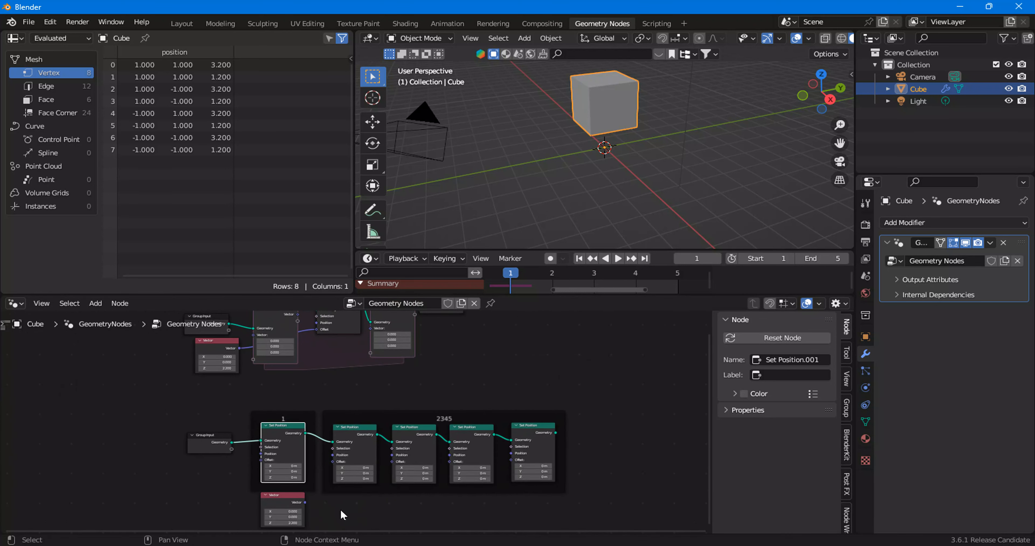
pyautogui.moveTo(333, 497); pyautogui.dragTo(343, 456, button='middle')
pyautogui.scroll(3, 344, 454)
pyautogui.moveTo(285, 468); pyautogui.dragTo(207, 479)
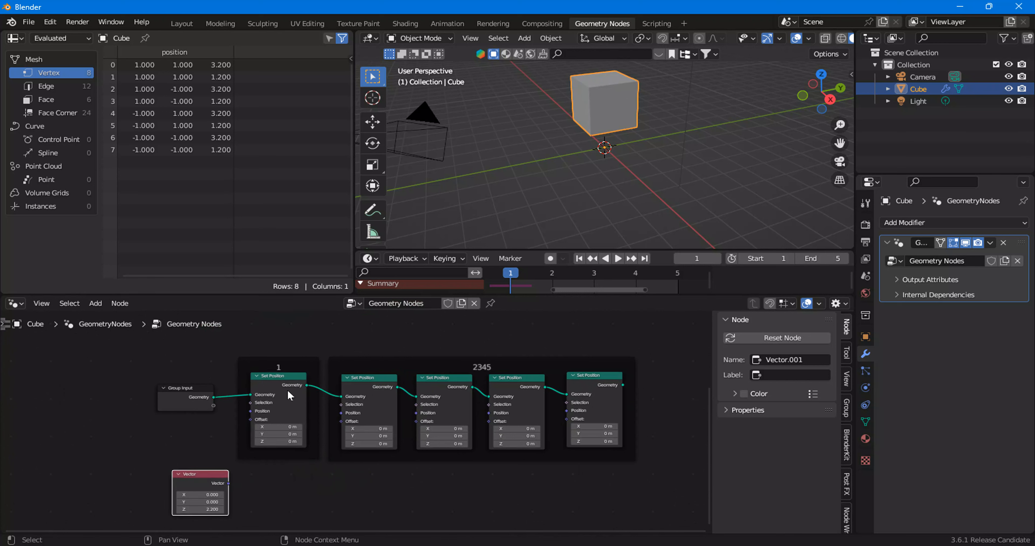
pyautogui.moveTo(353, 349); pyautogui.dragTo(609, 414)
# Route the upper Vector through the Simulation Input's Vector socket and on to the Offset of the zone's Set Position
pyautogui.moveTo(329, 353); pyautogui.dragTo(337, 466, button='middle')
pyautogui.moveTo(329, 365); pyautogui.dragTo(240, 368)
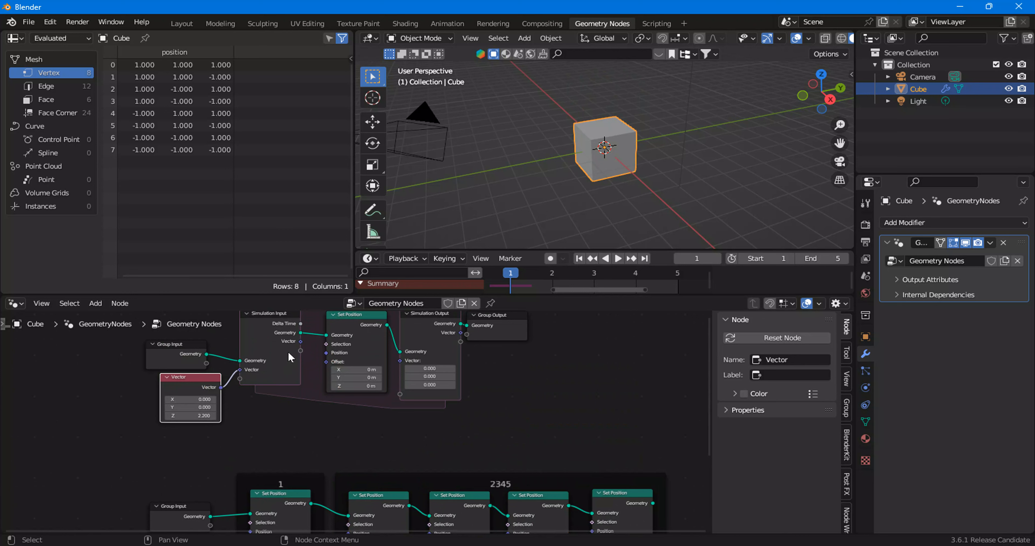
pyautogui.scroll(2, 295, 344)
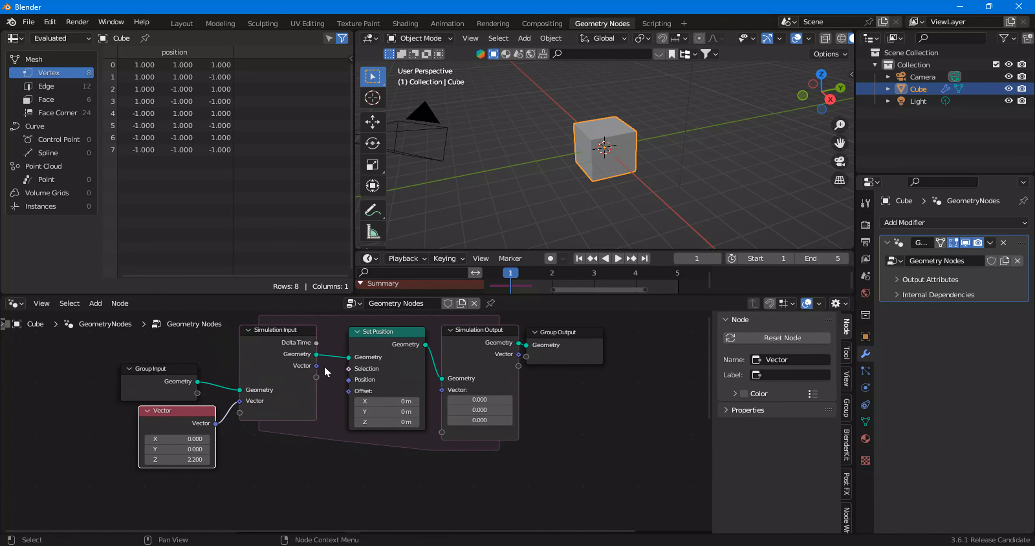
pyautogui.moveTo(317, 365); pyautogui.dragTo(349, 390)
# Move the Simulation Output and Group Output away to widen the zone, and relink the Simulation Input's Vector to the Set Position's Offset
pyautogui.scroll(-3, 341, 391)
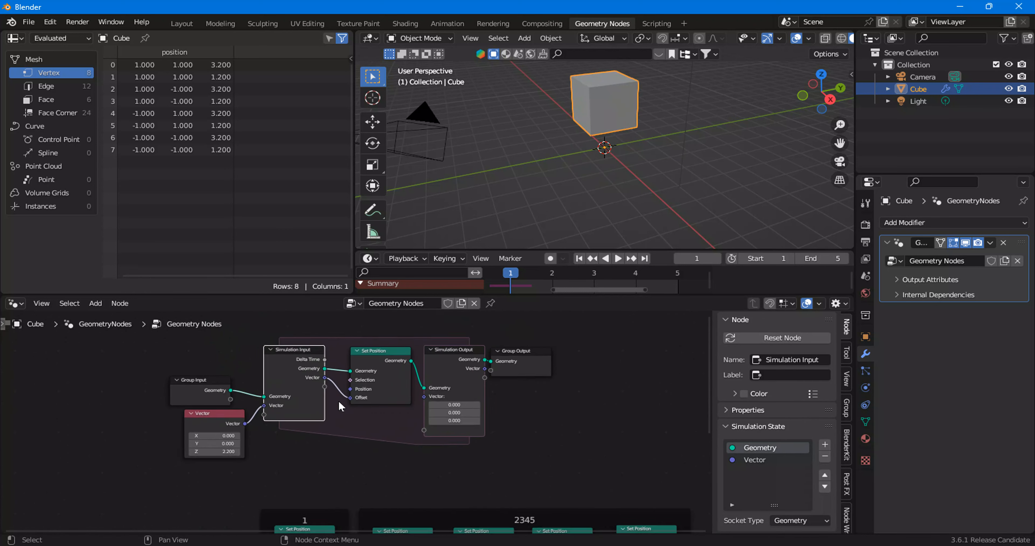
pyautogui.moveTo(575, 432); pyautogui.dragTo(526, 372)
pyautogui.scroll(3, 395, 377)
pyautogui.moveTo(374, 372); pyautogui.dragTo(340, 443)
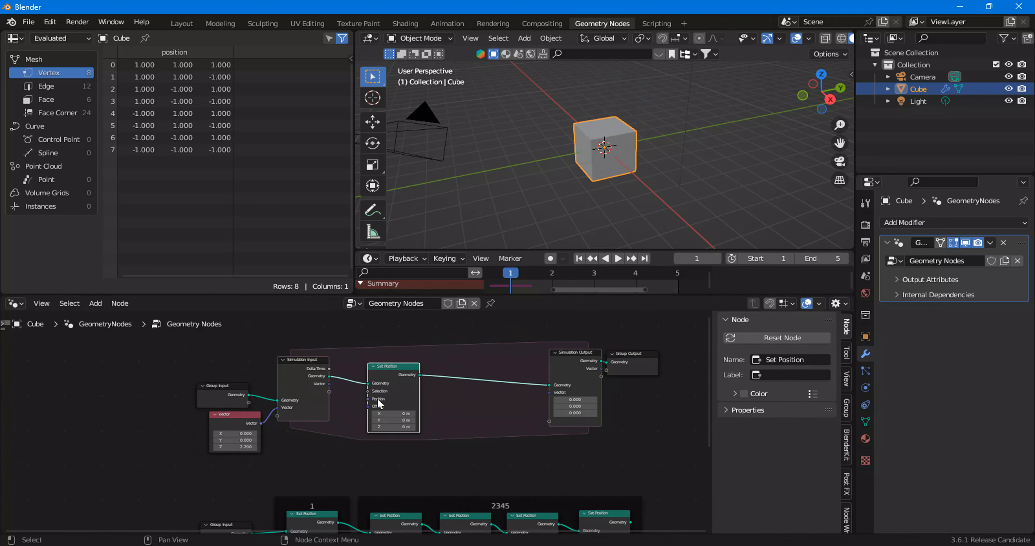
pyautogui.click(328, 384)
pyautogui.scroll(2, 328, 383)
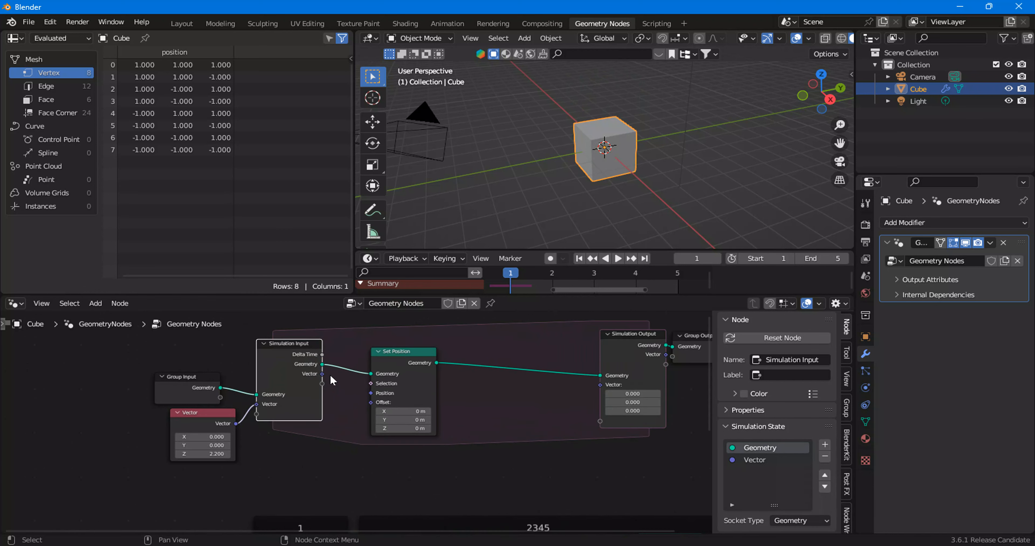
pyautogui.moveTo(323, 374); pyautogui.dragTo(371, 402)
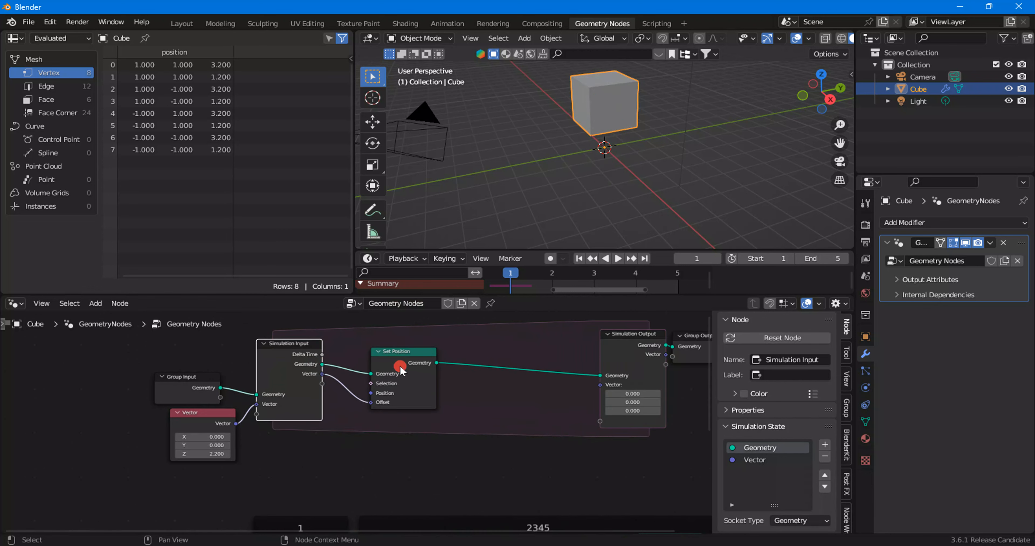
# Duplicate the zone's Set Position onto the link before the Simulation Output and connect the outer Vector directly to the copy's Offset
pyautogui.moveTo(402, 369); pyautogui.dragTo(487, 362)
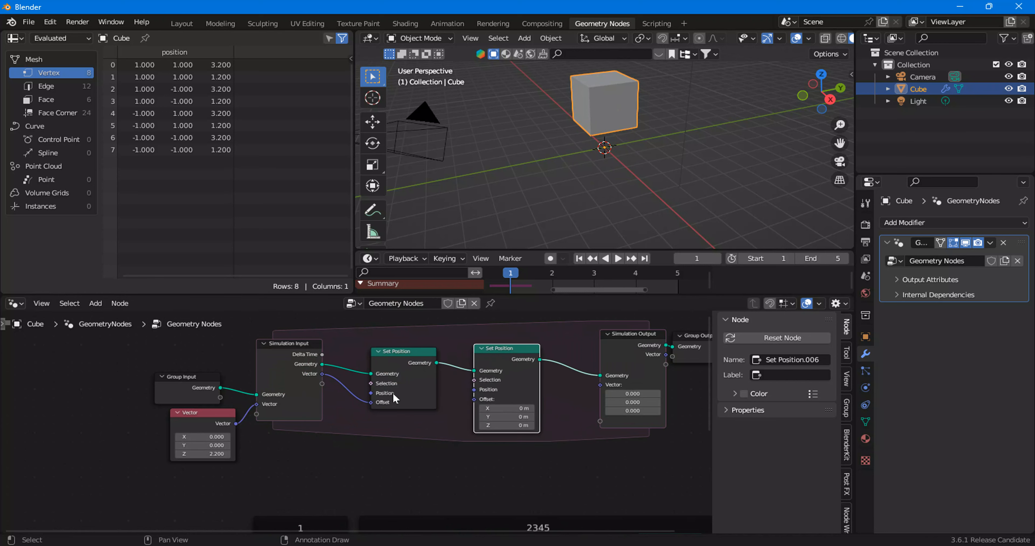
pyautogui.moveTo(233, 423); pyautogui.dragTo(475, 400)
pyautogui.click(232, 421)
pyautogui.moveTo(509, 373); pyautogui.dragTo(496, 387)
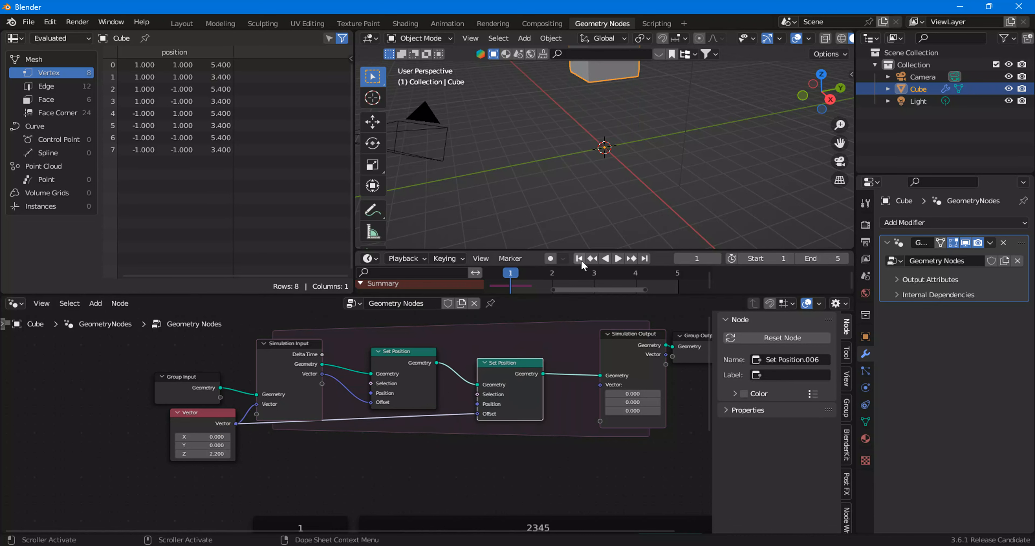
pyautogui.scroll(-4, 602, 141)
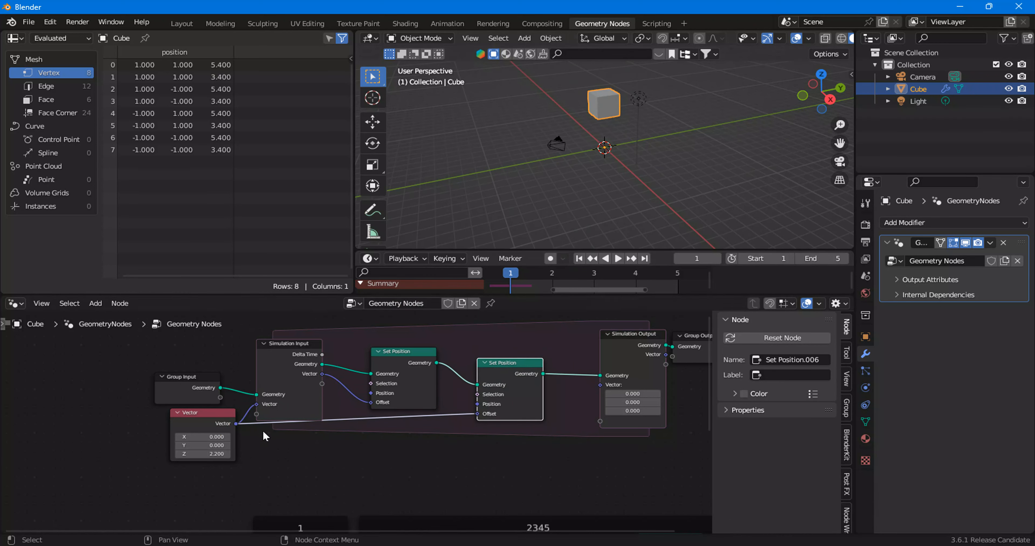
# Connect the lower Vector node to the Offset of all five chained Set Position nodes
pyautogui.scroll(-5, 355, 425)
pyautogui.moveTo(414, 448); pyautogui.dragTo(422, 363, button='middle')
pyautogui.scroll(2, 334, 444)
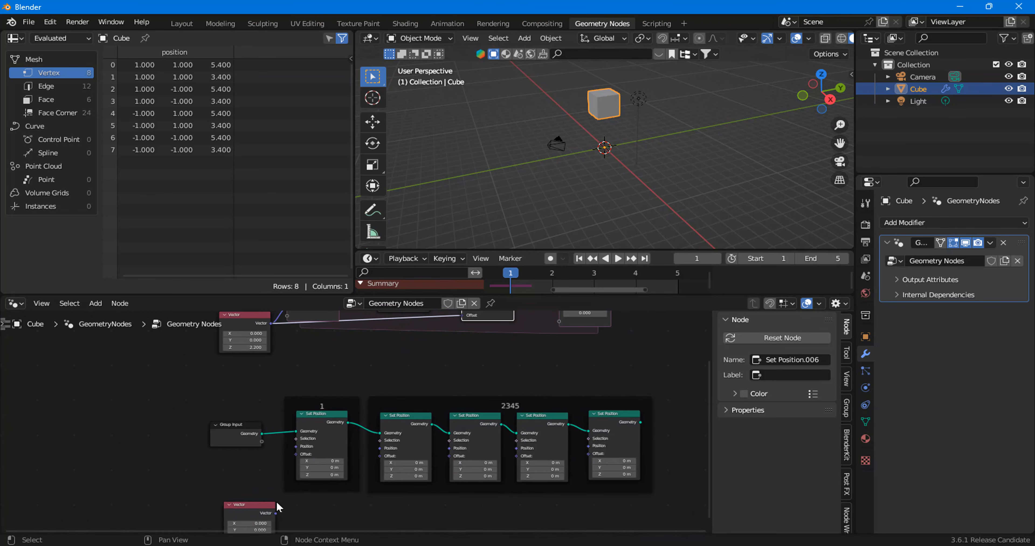
pyautogui.scroll(3, 278, 506)
pyautogui.moveTo(277, 501); pyautogui.dragTo(296, 454, button='middle')
pyautogui.moveTo(272, 490); pyautogui.dragTo(301, 414)
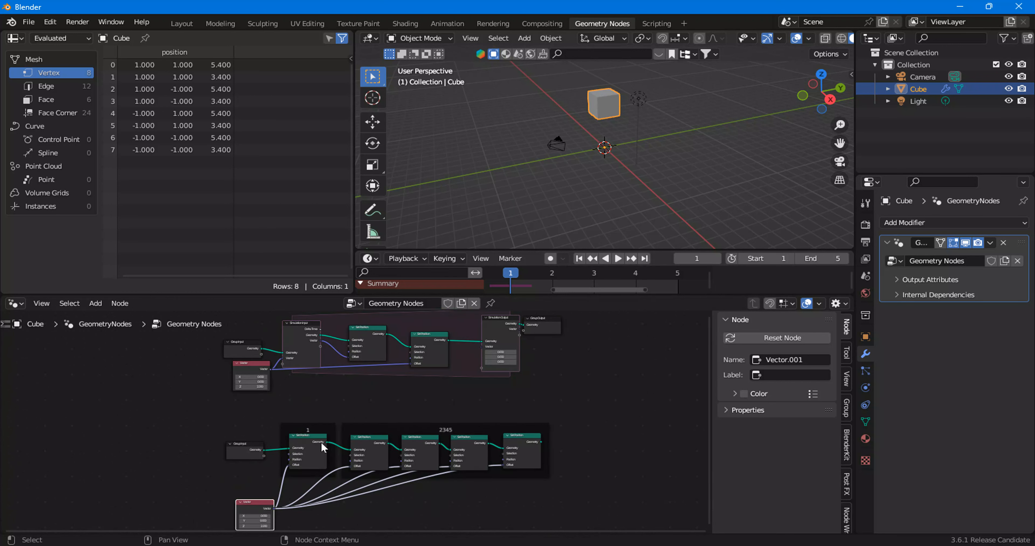
# Compare the five chained Set Position nodes with the two Set Position nodes inside the simulation zone
pyautogui.moveTo(326, 473); pyautogui.dragTo(319, 457, button='middle')
pyautogui.moveTo(276, 410); pyautogui.dragTo(499, 445)
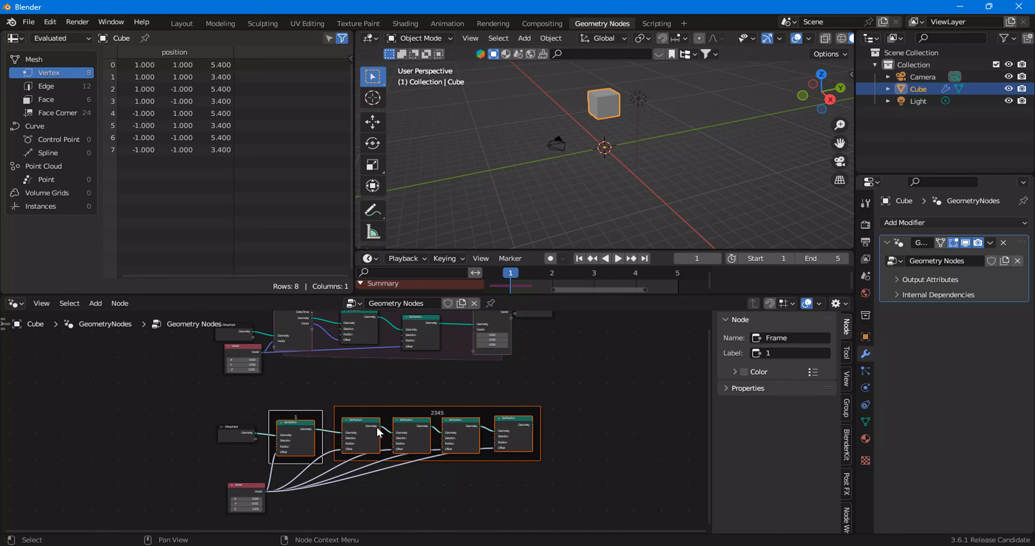
pyautogui.moveTo(260, 395); pyautogui.dragTo(330, 476)
pyautogui.moveTo(350, 386); pyautogui.dragTo(350, 413, button='middle')
pyautogui.click(362, 362)
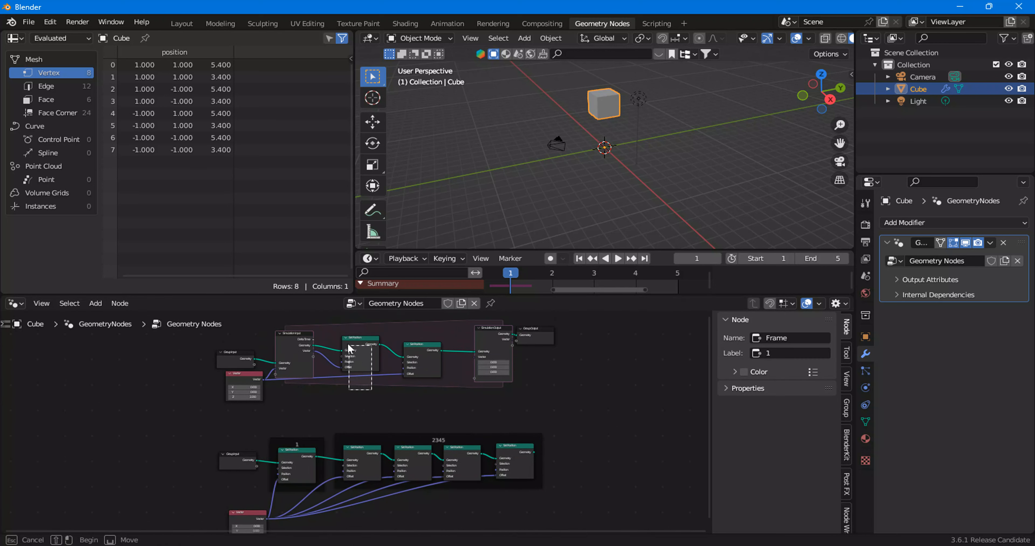
# Preview the lower Group Input and each of the five chained Set Position nodes in turn with the Viewer
pyautogui.click(435, 391)
pyautogui.moveTo(350, 425); pyautogui.dragTo(509, 470)
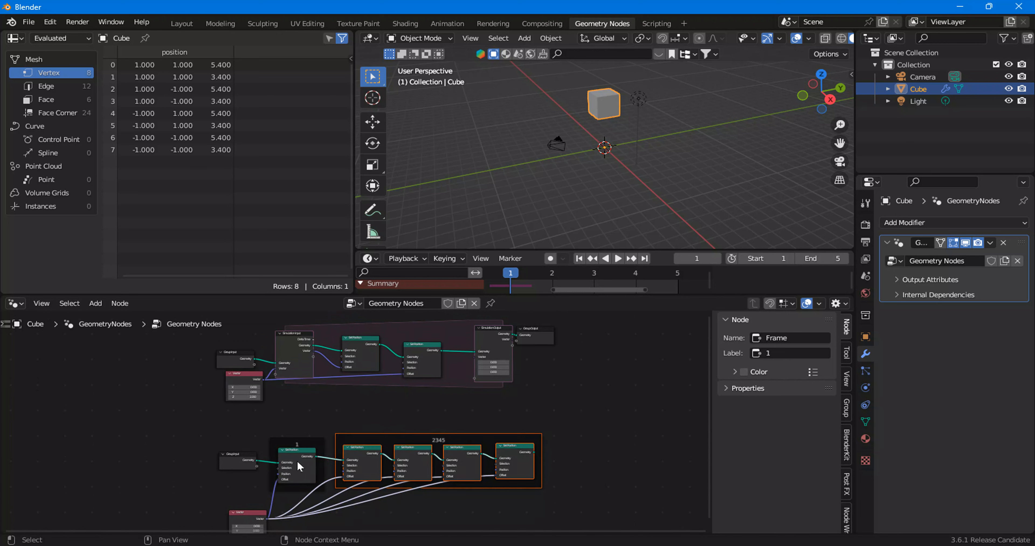
pyautogui.scroll(1, 299, 466)
pyautogui.keyDown('ctrl'); pyautogui.keyDown('shift'); pyautogui.click(231, 472); pyautogui.keyUp('shift'); pyautogui.keyUp('ctrl')
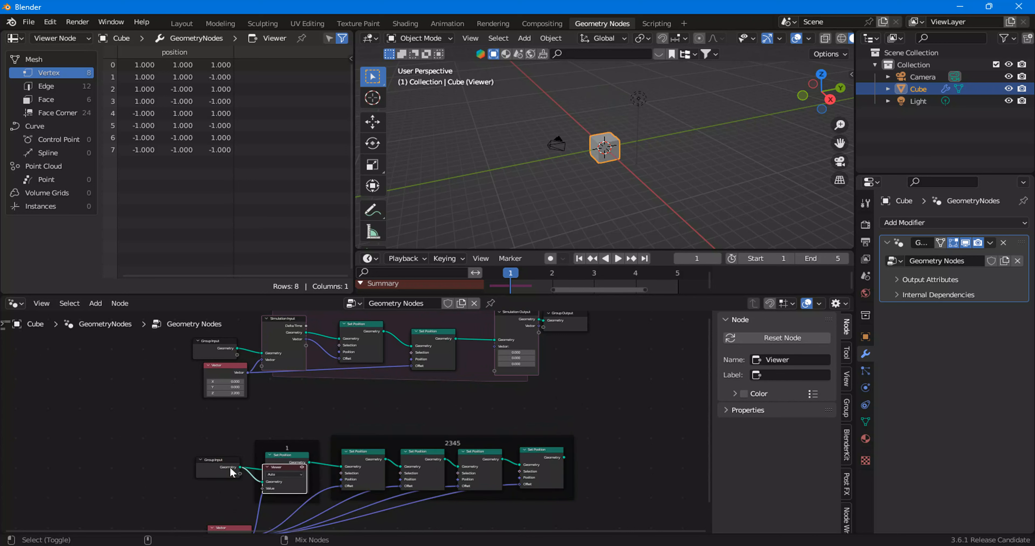
pyautogui.keyDown('ctrl'); pyautogui.keyDown('shift'); pyautogui.click(290, 458); pyautogui.keyUp('shift'); pyautogui.keyUp('ctrl')
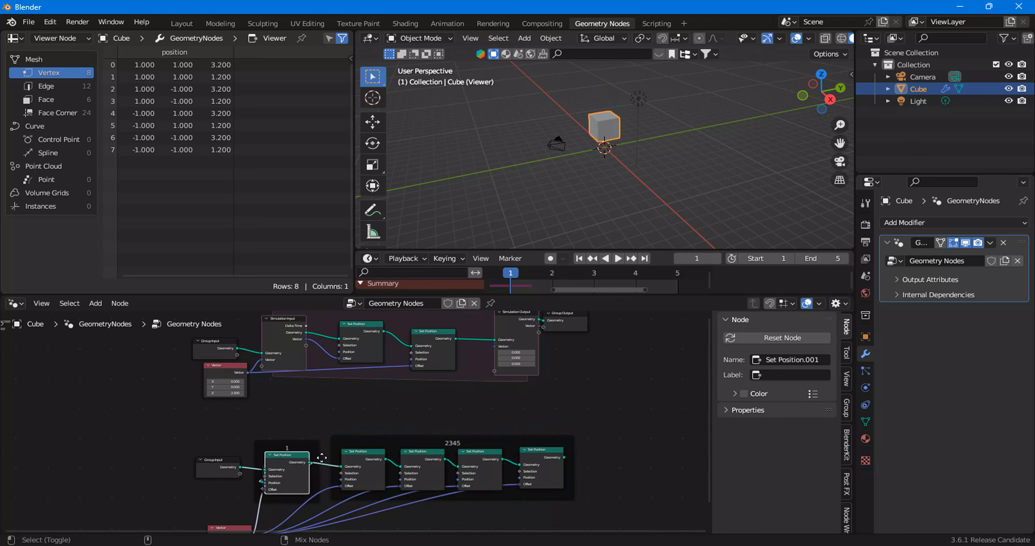
pyautogui.keyDown('ctrl'); pyautogui.keyDown('shift'); pyautogui.click(360, 462); pyautogui.keyUp('shift'); pyautogui.keyUp('ctrl')
pyautogui.keyDown('ctrl'); pyautogui.keyDown('shift'); pyautogui.click(427, 459); pyautogui.keyUp('shift'); pyautogui.keyUp('ctrl')
pyautogui.keyDown('ctrl'); pyautogui.keyDown('shift'); pyautogui.click(490, 460); pyautogui.keyUp('shift'); pyautogui.keyUp('ctrl')
pyautogui.keyDown('ctrl'); pyautogui.keyDown('shift'); pyautogui.click(553, 462); pyautogui.keyUp('shift'); pyautogui.keyUp('ctrl')
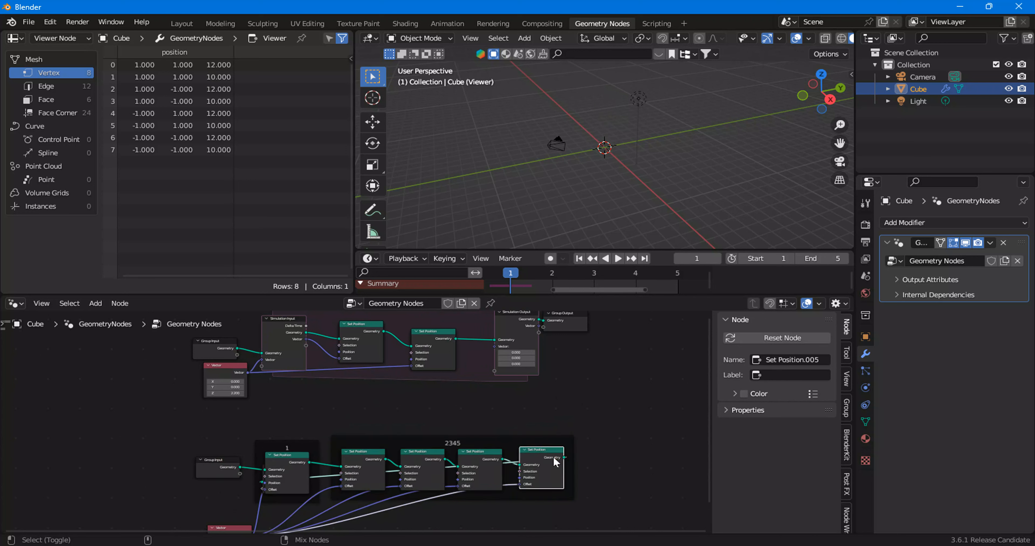
# Move the Set Position in frame 1 aside and delete the Viewer node behind it
pyautogui.moveTo(286, 455)
pyautogui.mouseDown()
pyautogui.moveTo(311, 428)
pyautogui.moveTo(293, 466)
pyautogui.mouseUp()
pyautogui.click(286, 490)
pyautogui.press('x')
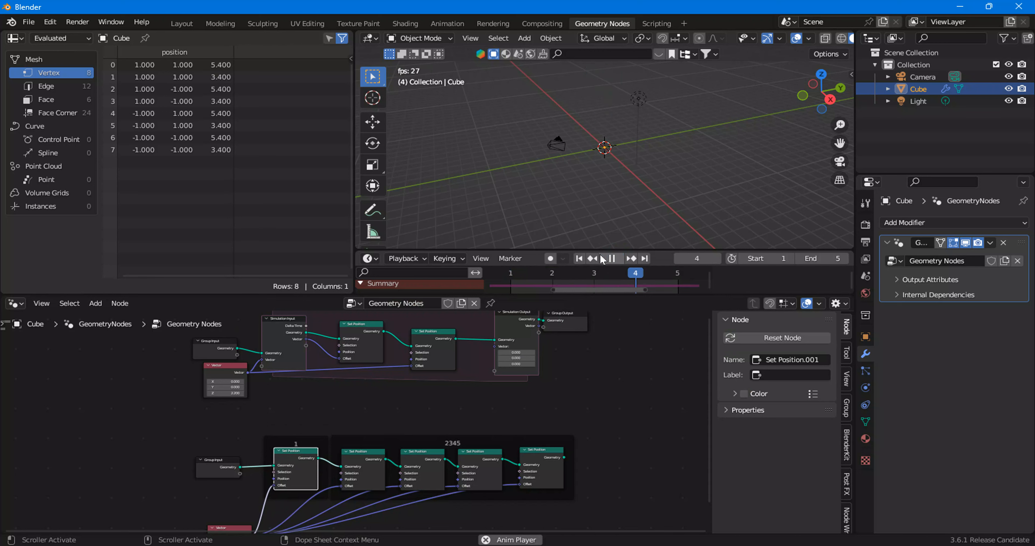
# Play back the simulation, stop it, return to frame 1 and examine the cube's position
pyautogui.scroll(-4, 600, 215)
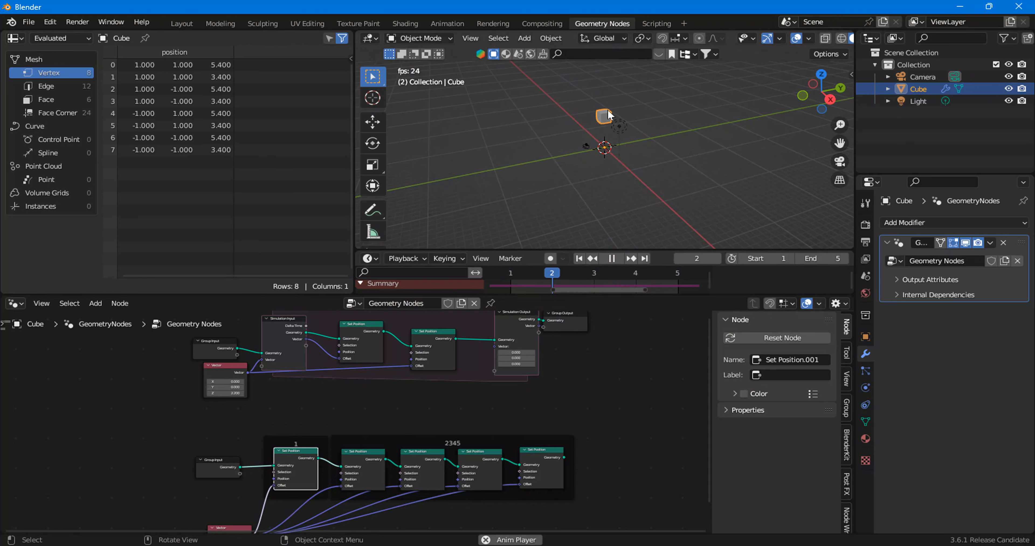
pyautogui.click(612, 258)
pyautogui.moveTo(514, 346); pyautogui.dragTo(523, 367, button='middle')
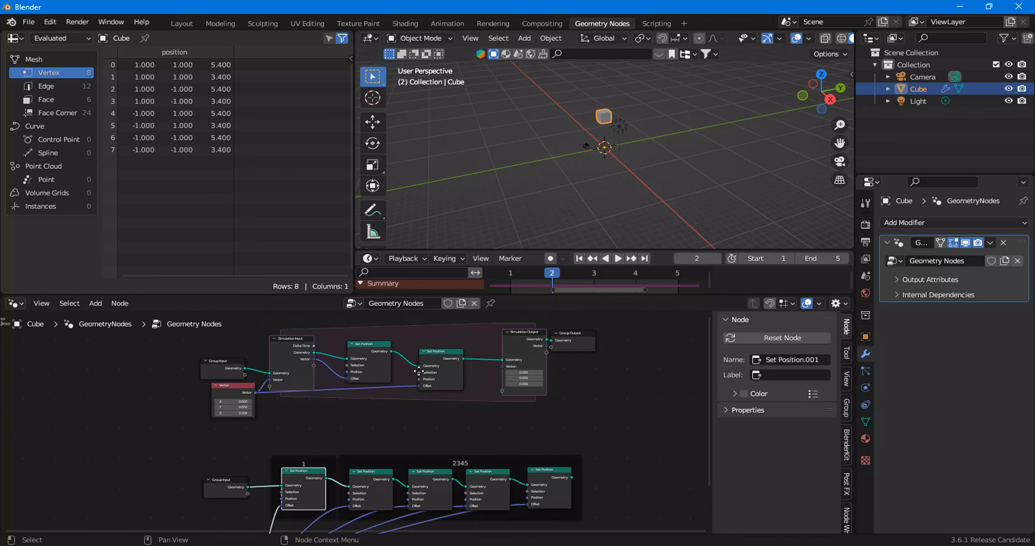
pyautogui.click(578, 258)
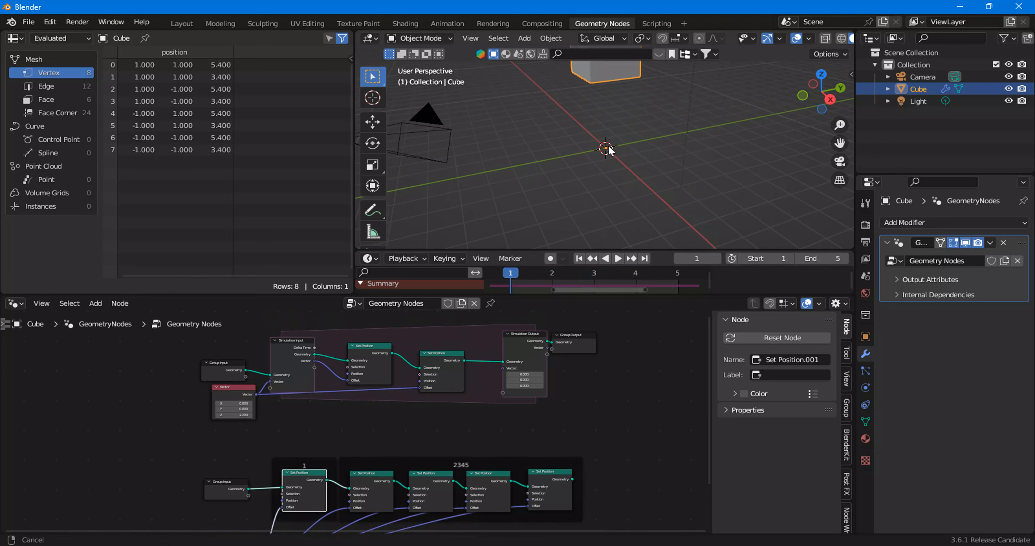
pyautogui.keyDown('shift'); pyautogui.moveTo(607, 154); pyautogui.dragTo(606, 193, button='middle'); pyautogui.keyUp('shift')
# Mute the simulation zone's first Set Position to check its effect at frame 1, and unmute it again
pyautogui.click(368, 366)
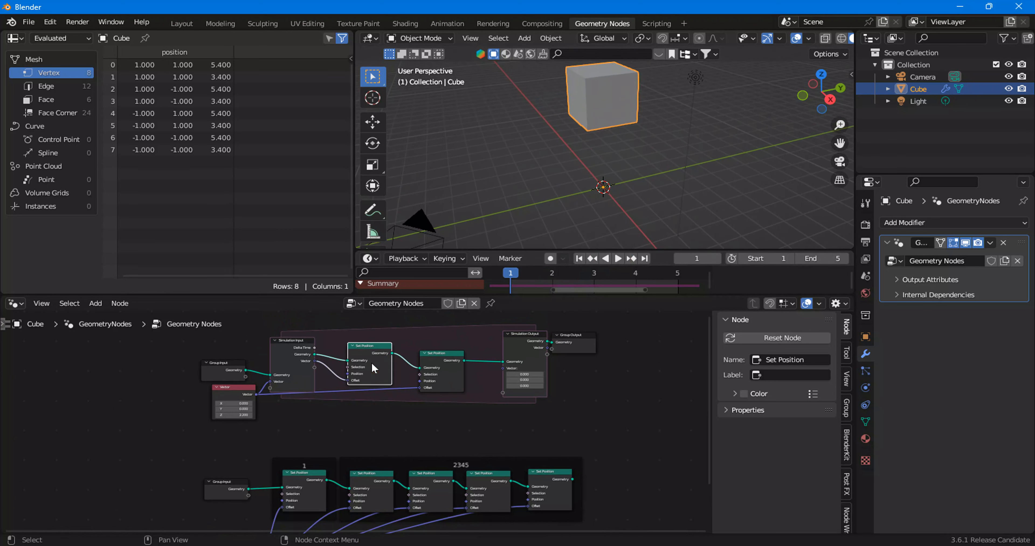
pyautogui.press('m')
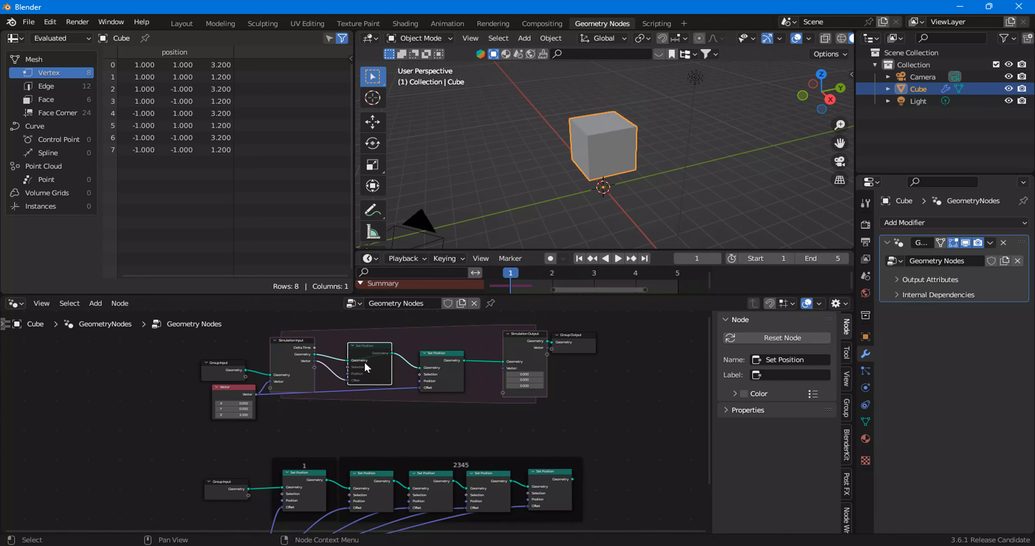
pyautogui.press('m')
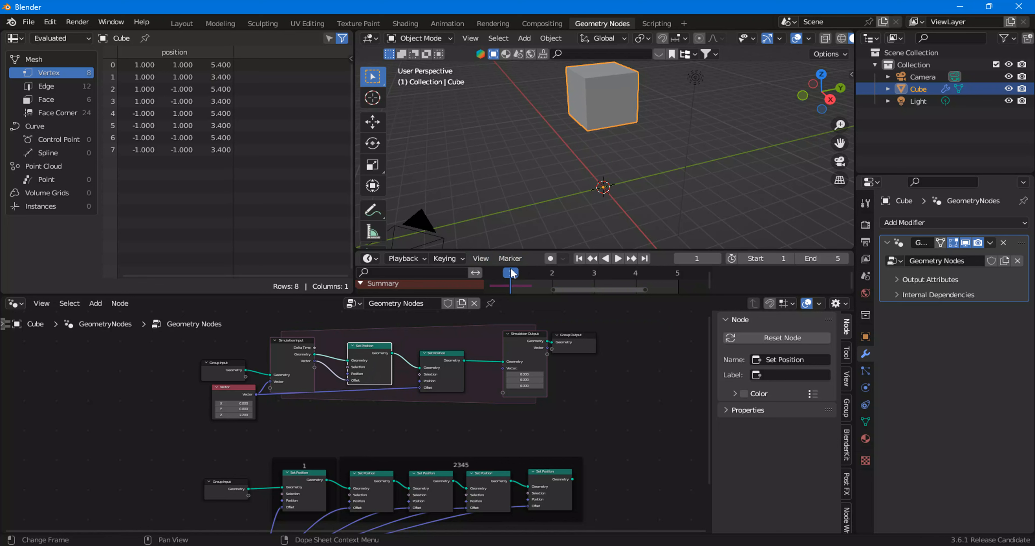
# Compare the Set Position in frame 1 with the four chained Set Position nodes in frame 2345
pyautogui.scroll(-2, 415, 425)
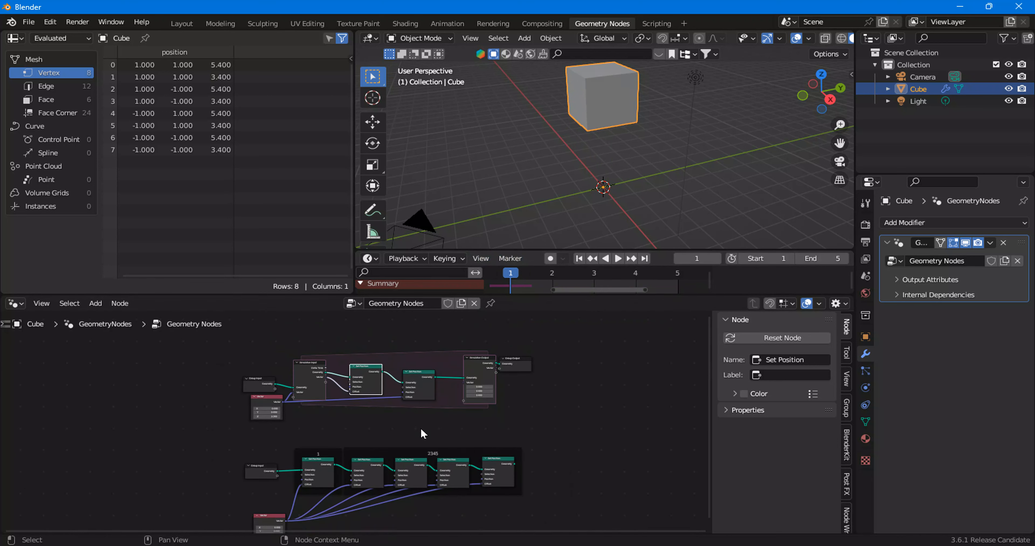
pyautogui.scroll(4, 411, 471)
pyautogui.moveTo(377, 479); pyautogui.dragTo(419, 428, button='middle')
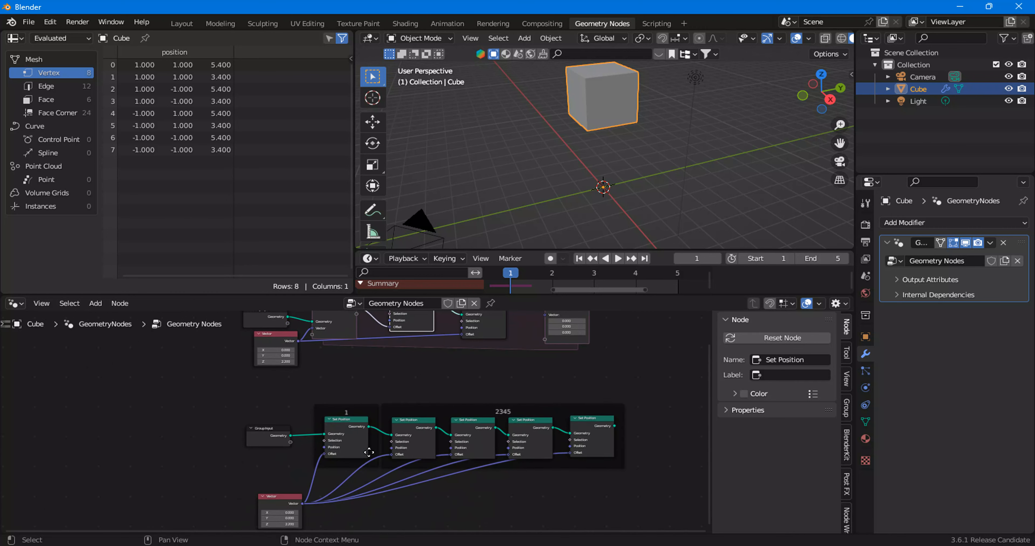
pyautogui.scroll(1, 352, 452)
pyautogui.click(311, 396)
pyautogui.moveTo(301, 382); pyautogui.dragTo(369, 490)
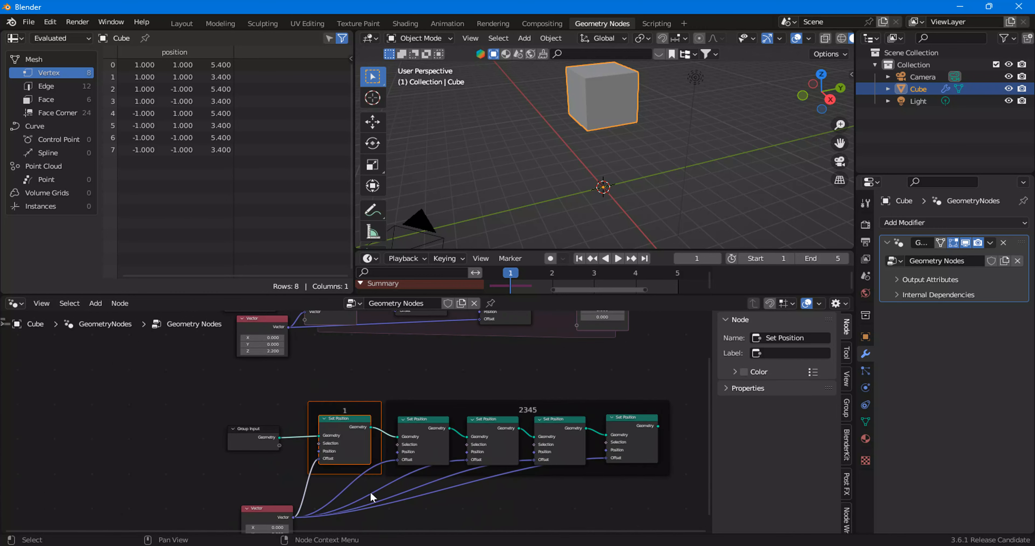
pyautogui.moveTo(393, 379); pyautogui.dragTo(650, 476)
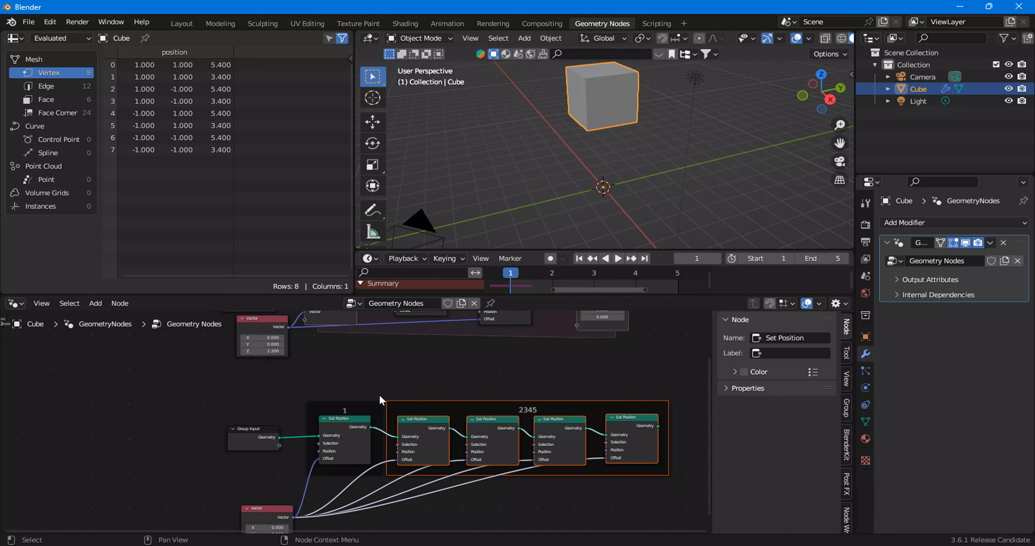
pyautogui.scroll(2, 354, 430)
pyautogui.moveTo(266, 358); pyautogui.dragTo(362, 517)
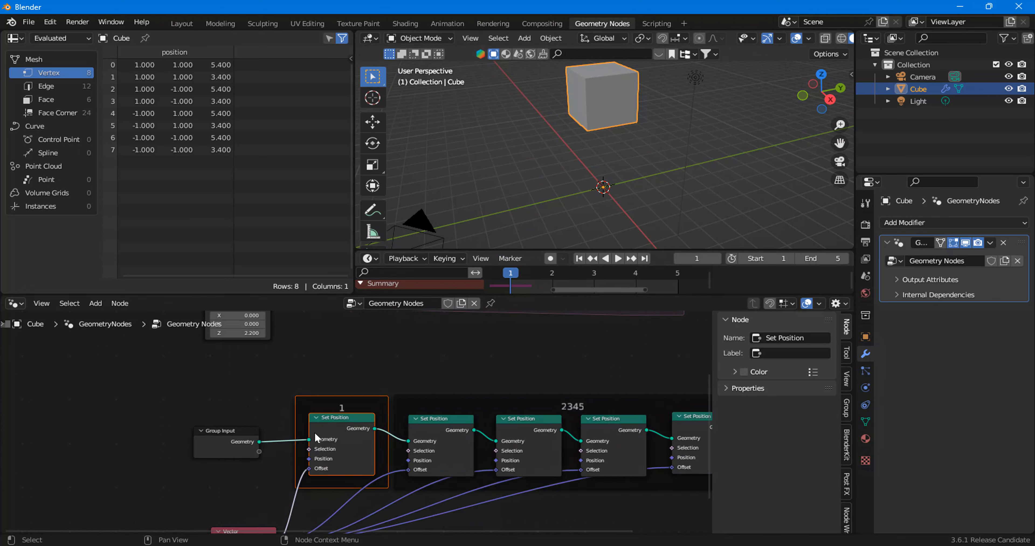
pyautogui.moveTo(419, 465); pyautogui.dragTo(244, 434, button='middle')
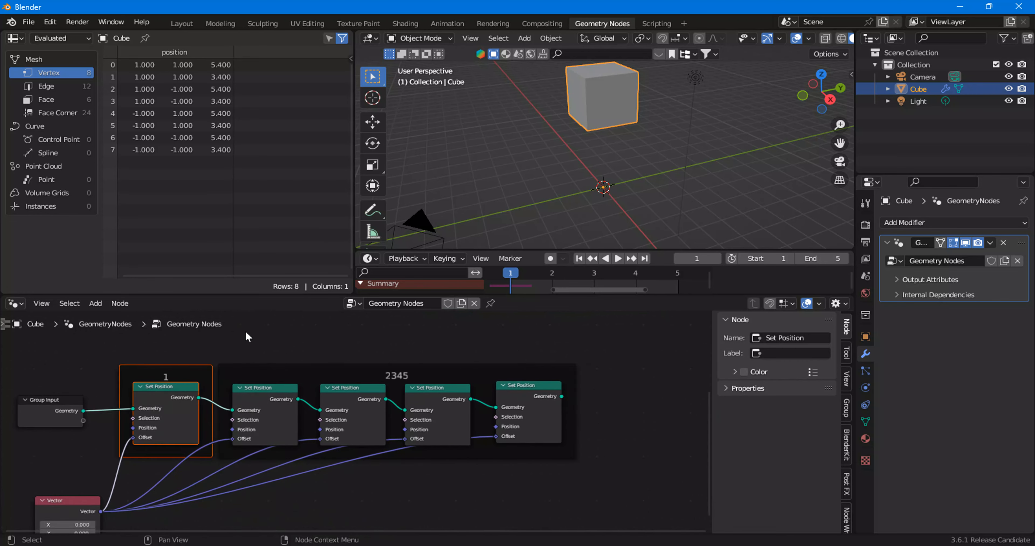
pyautogui.moveTo(246, 331); pyautogui.dragTo(555, 486)
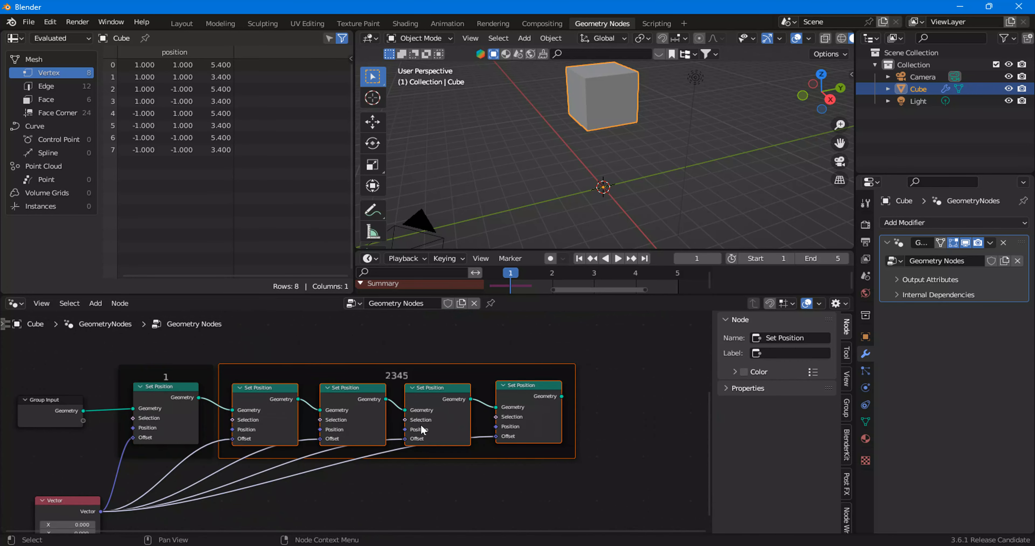
pyautogui.scroll(-1, 444, 430)
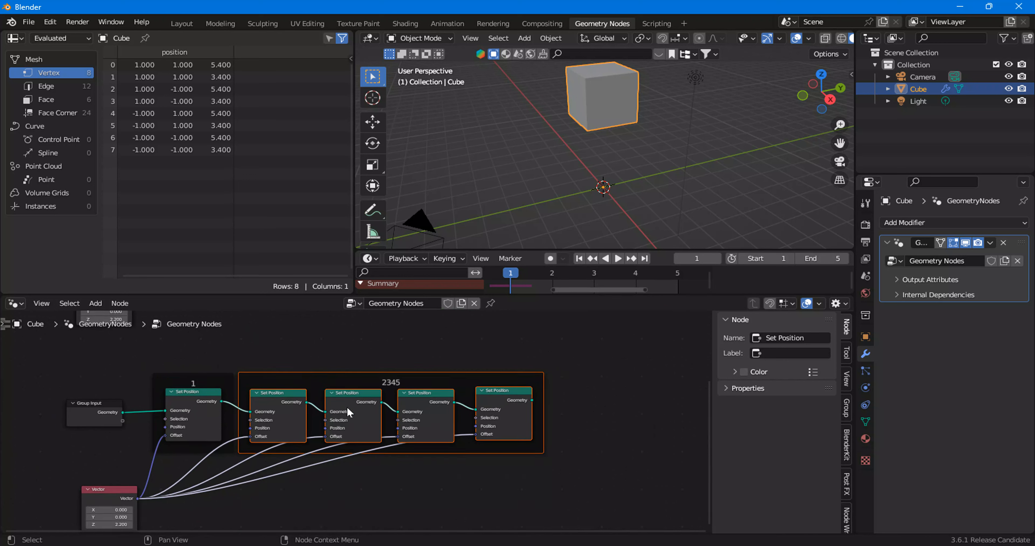
pyautogui.moveTo(272, 339); pyautogui.dragTo(544, 469)
pyautogui.moveTo(264, 346); pyautogui.dragTo(500, 462)
pyautogui.scroll(-2, 456, 388)
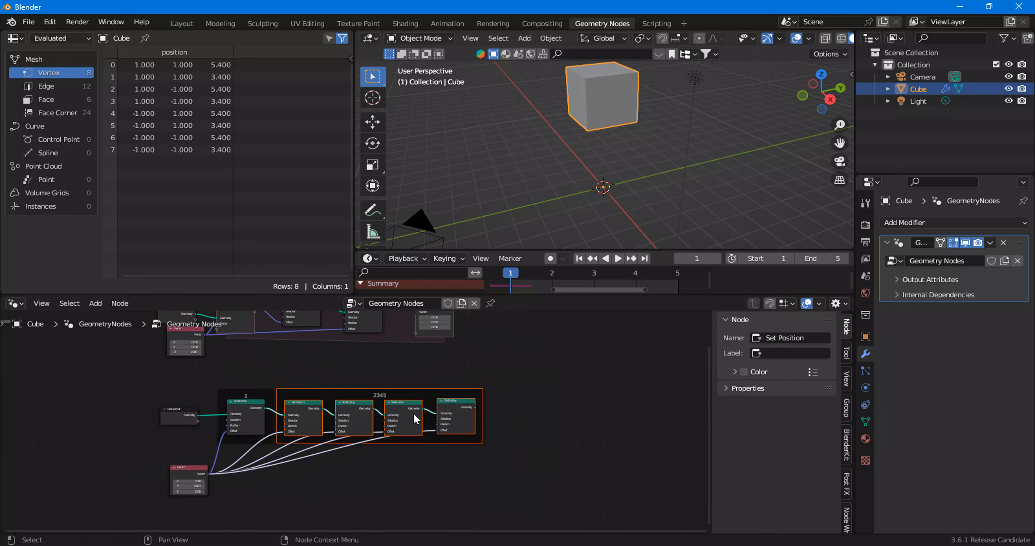
# Delete the entire lower chain, including both frames, its five Set Position nodes, Group Input and Vector
pyautogui.scroll(-1, 411, 406)
pyautogui.moveTo(498, 482); pyautogui.dragTo(211, 397)
pyautogui.press('x')
pyautogui.press('Home')
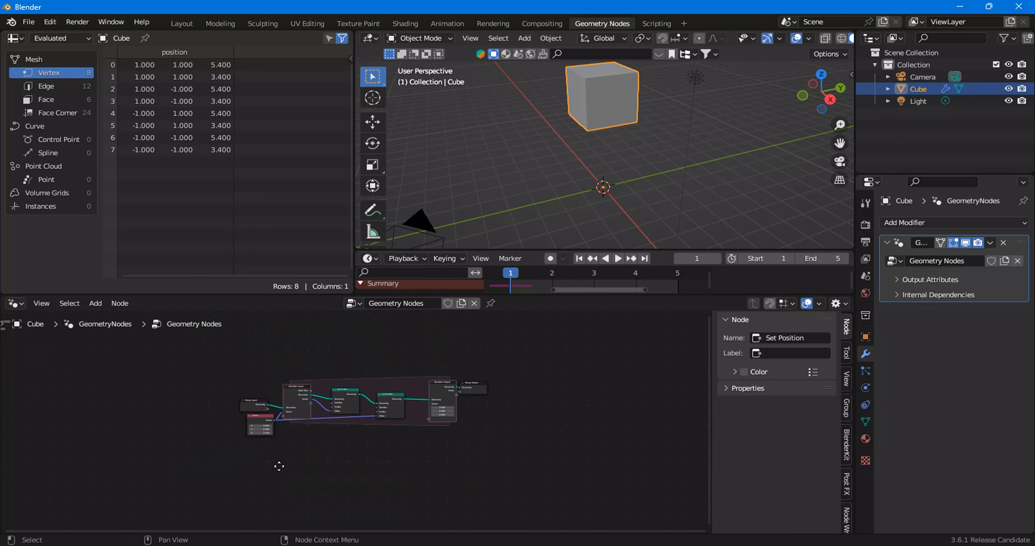
# Delete the Vector node and dissolve both Set Position nodes in the simulation zone, keeping the geometry link connected
pyautogui.click(220, 429)
pyautogui.press('x')
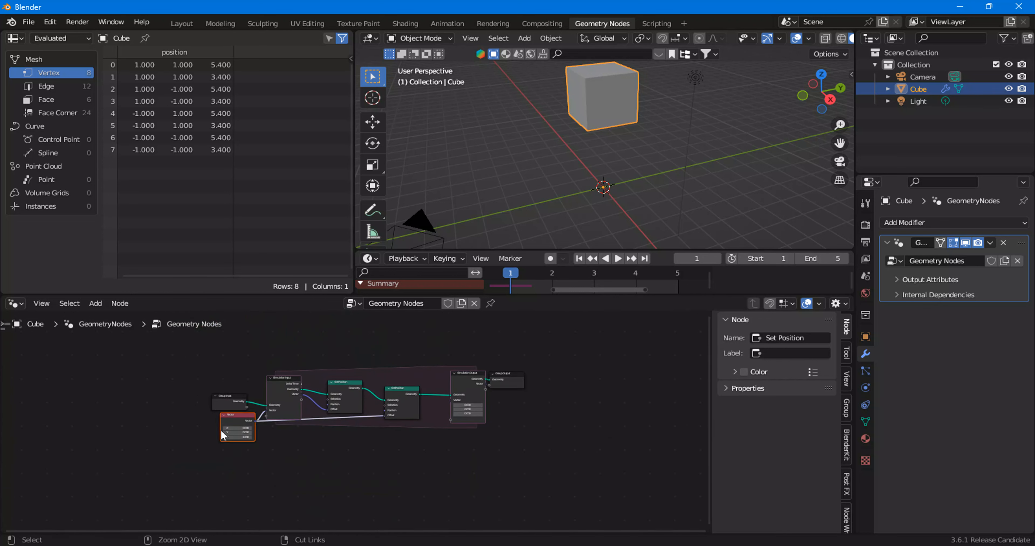
pyautogui.moveTo(344, 352); pyautogui.dragTo(440, 481)
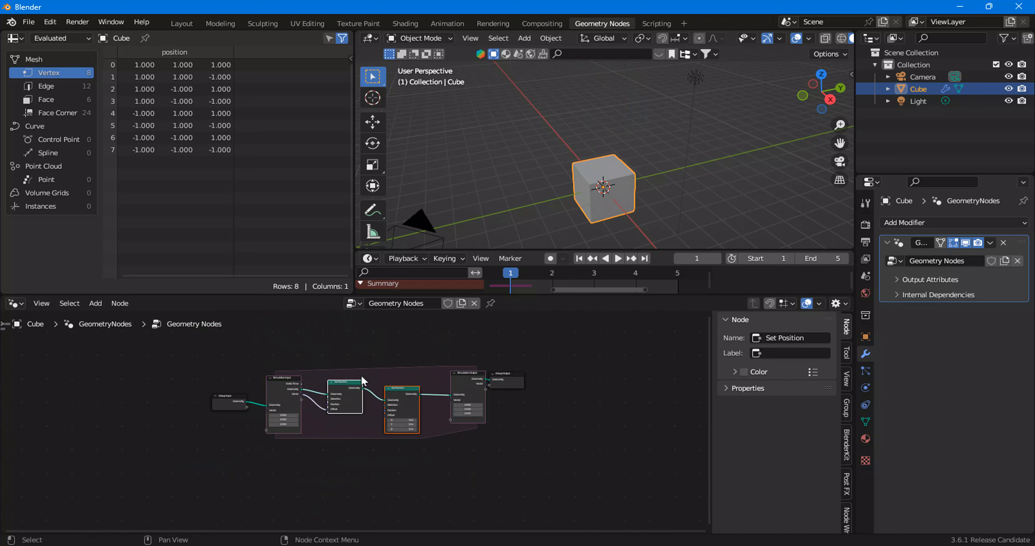
pyautogui.hotkey('ctrl', 'x')
# Add a Distribute Points on Faces node on the geometry link between the Simulation Input and Simulation Output
pyautogui.rightClick(361, 374)
pyautogui.moveTo(361, 371)
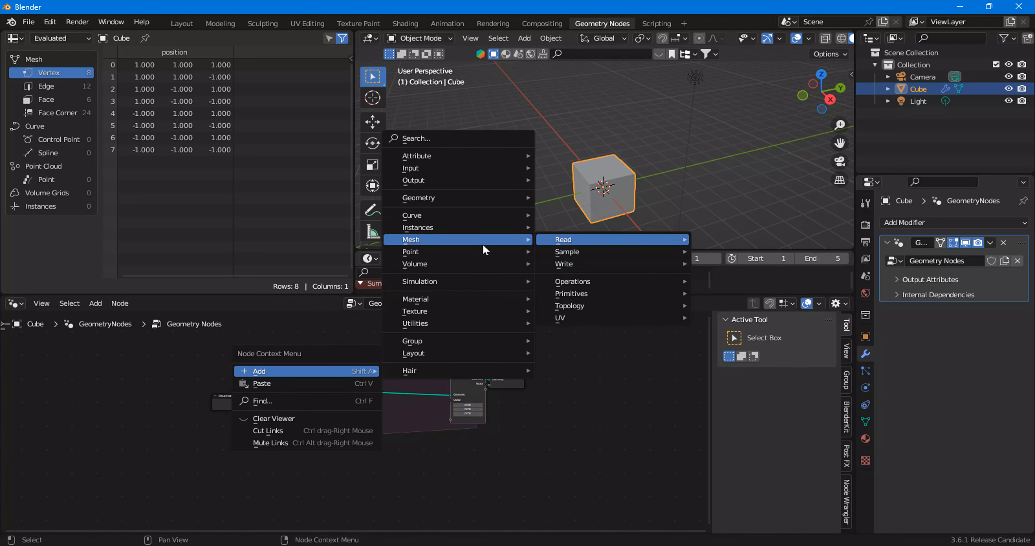
pyautogui.moveTo(442, 256)
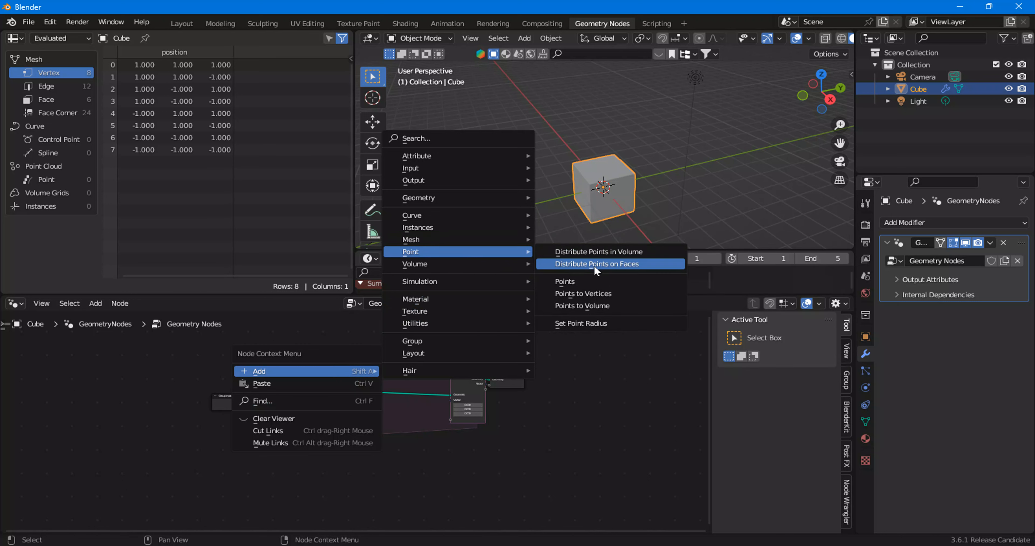
pyautogui.click(625, 267)
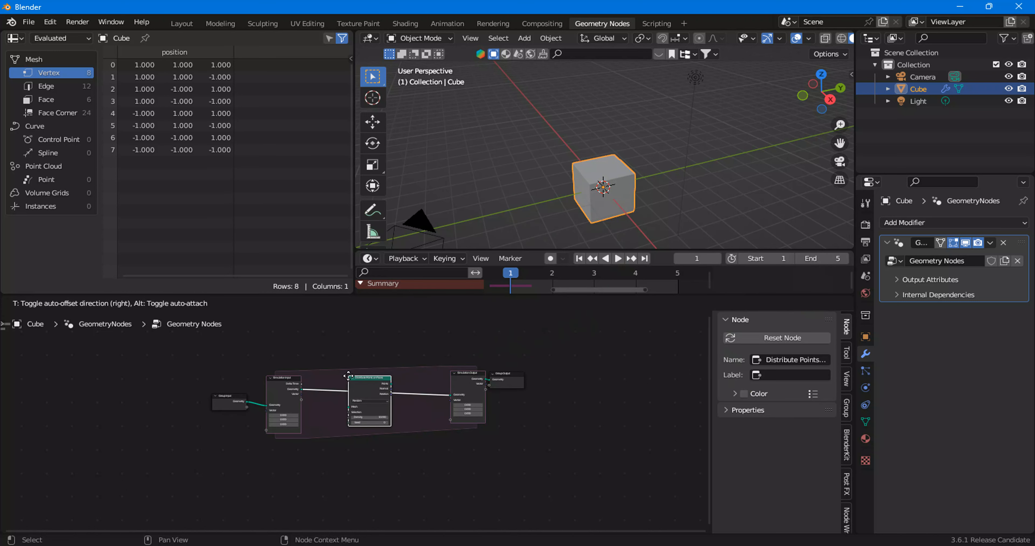
pyautogui.click(350, 380)
# Play the simulation and examine the points distributed on the cube up close
pyautogui.click(619, 259)
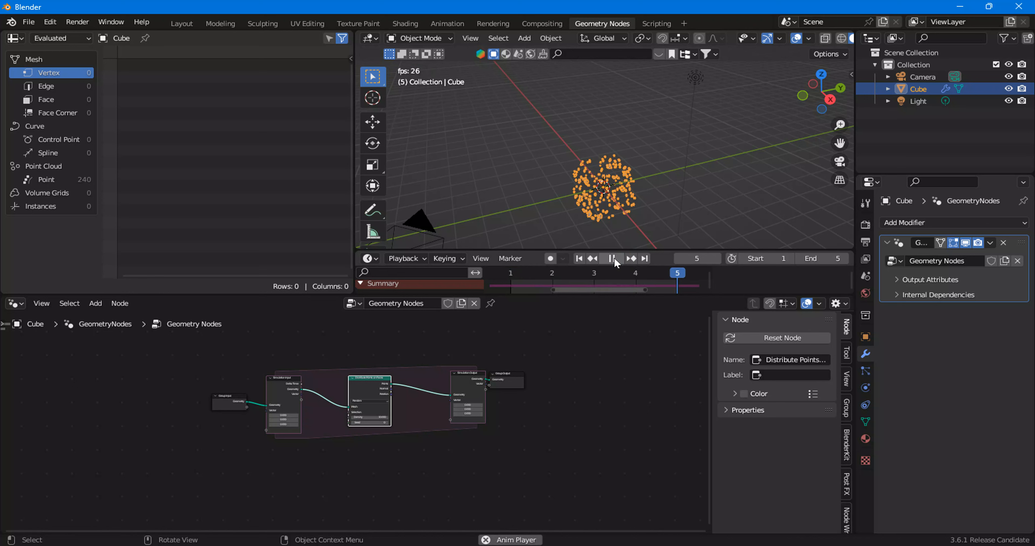
pyautogui.scroll(5, 588, 182)
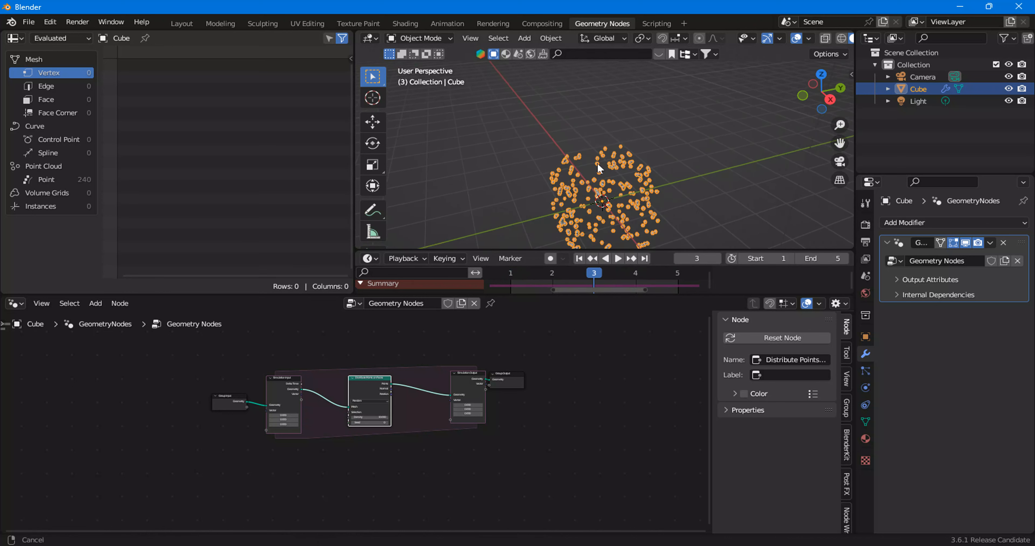